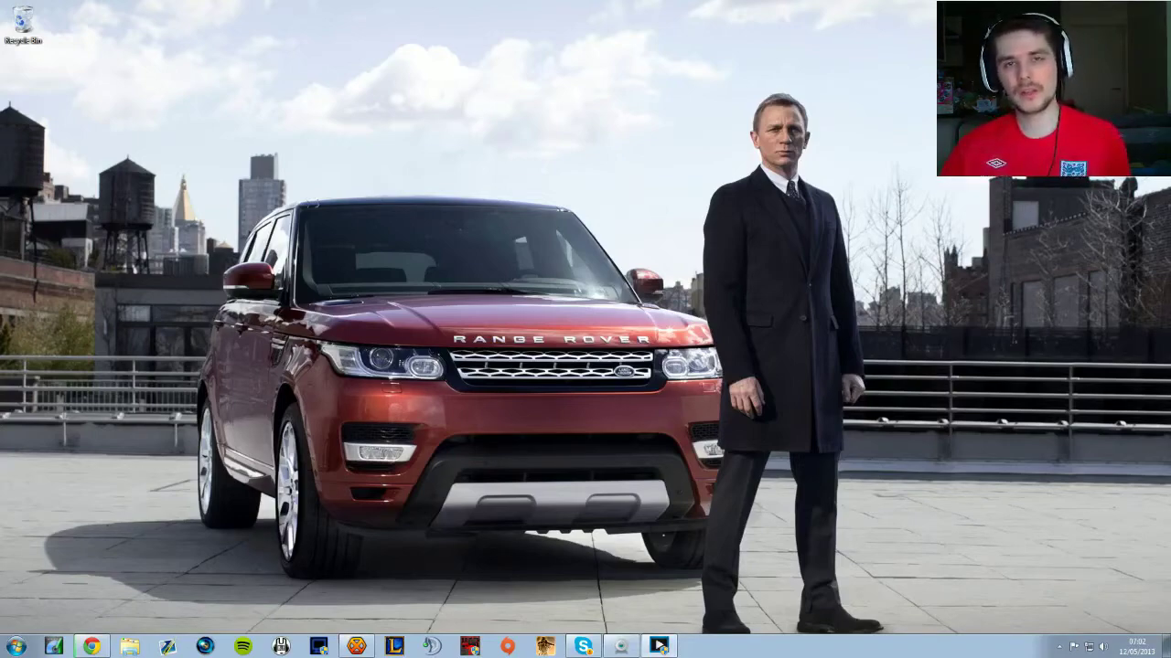
- Switch to Chrome and review the Roflpie Server topic's list of server edits and its rmod2 download posts
left_click(93, 645)
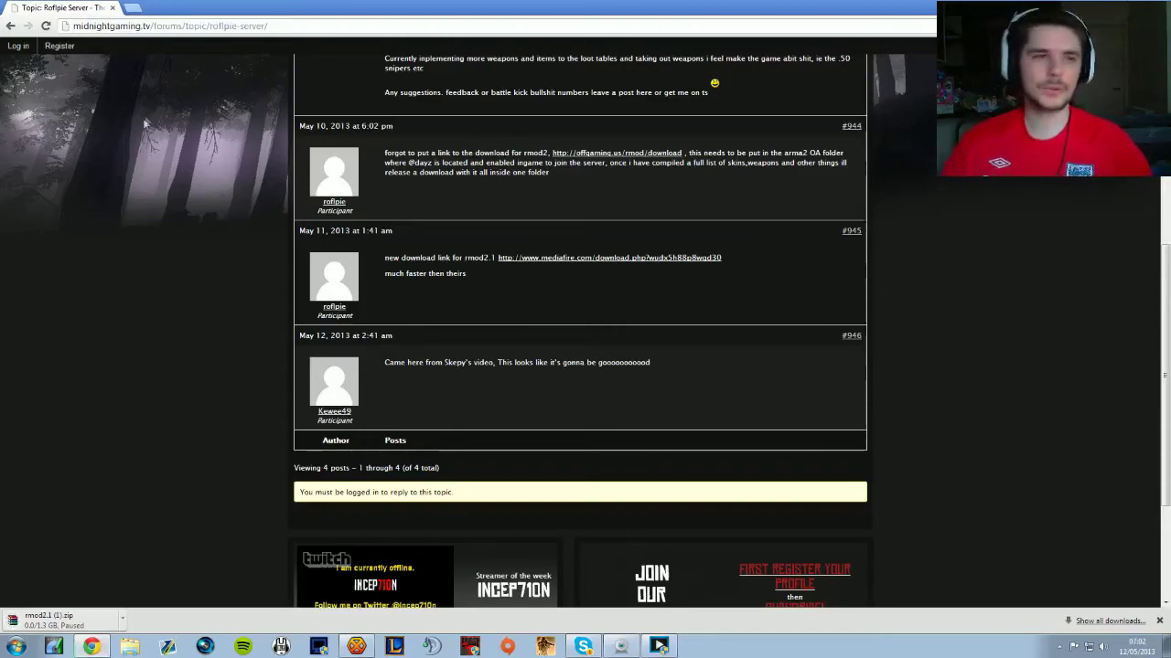
scroll(234, 123, "up", 5)
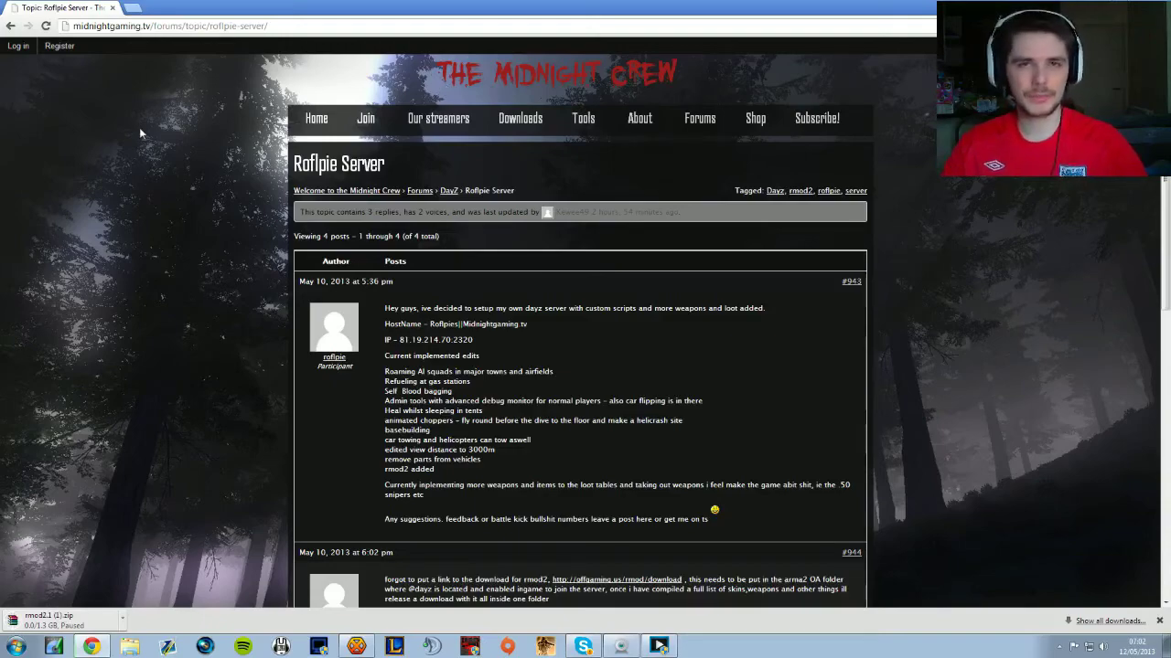
scroll(152, 97, "down", 4)
scroll(152, 97, "up", 1)
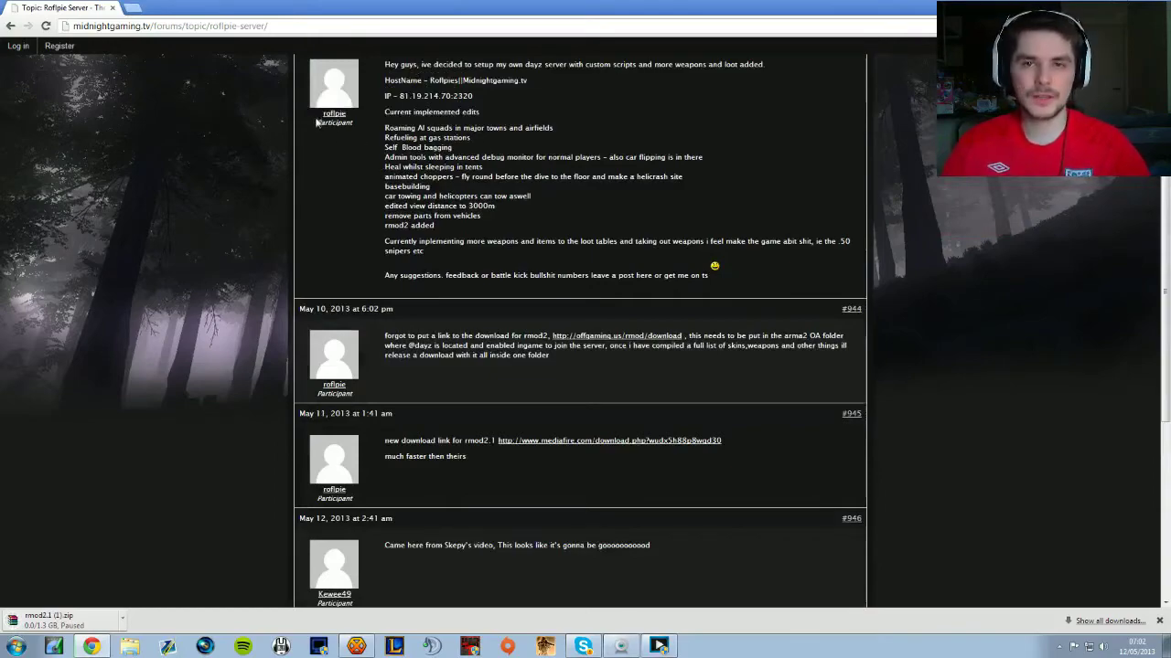
scroll(316, 121, "down", 3)
scroll(316, 116, "up", 3)
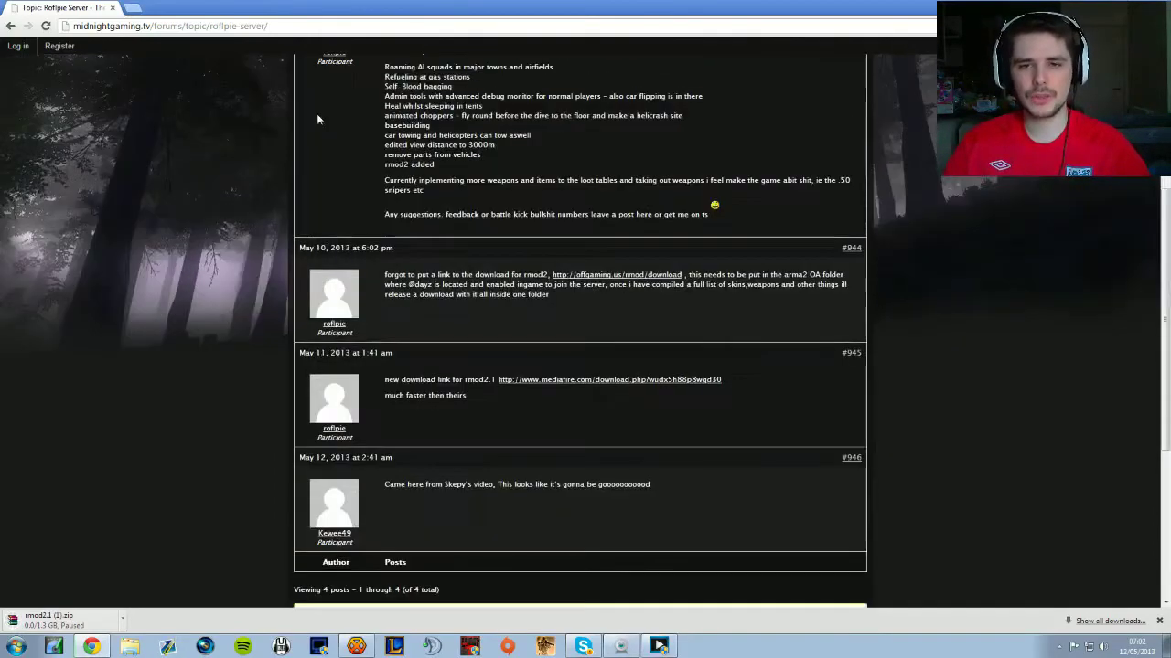
scroll(317, 113, "down", 2)
- Start the rmod2.1 download from the topic's MediaFire link, and cancel both rmod2.1 (1).zip downloads
left_click(522, 258)
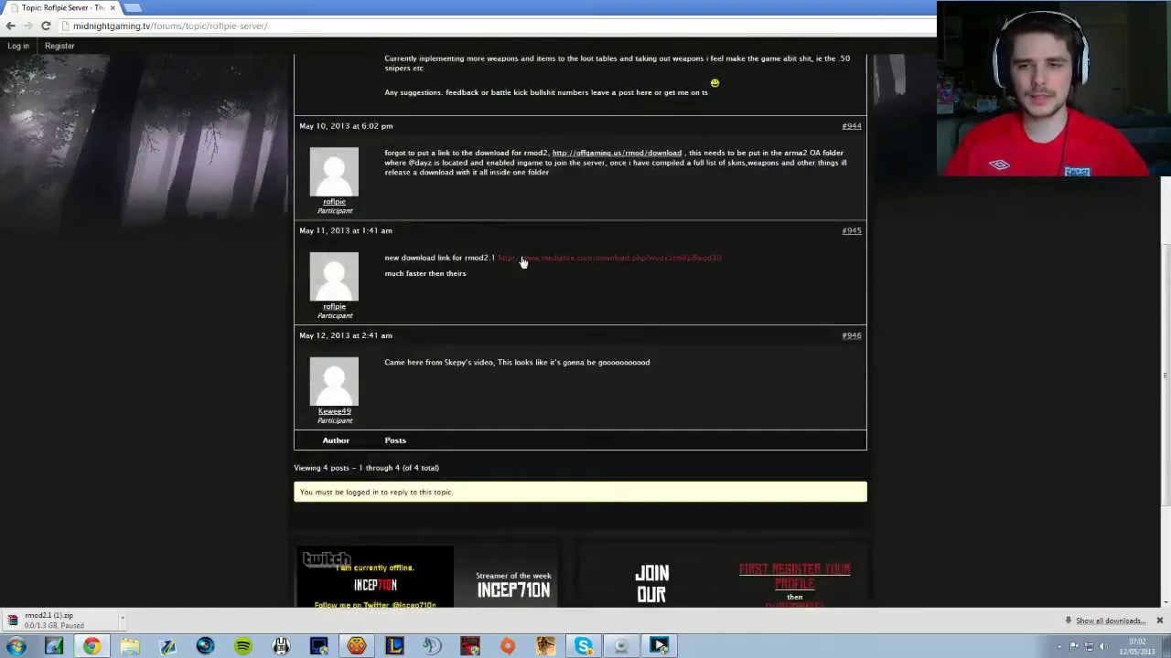
left_click(121, 621)
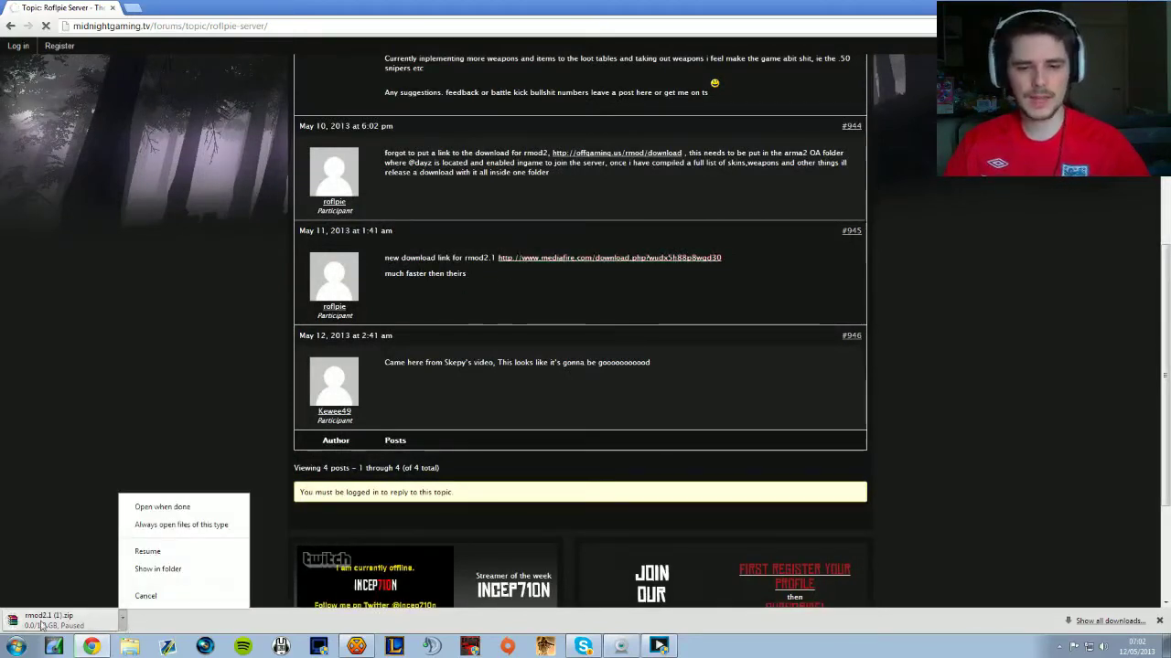
left_click(144, 596)
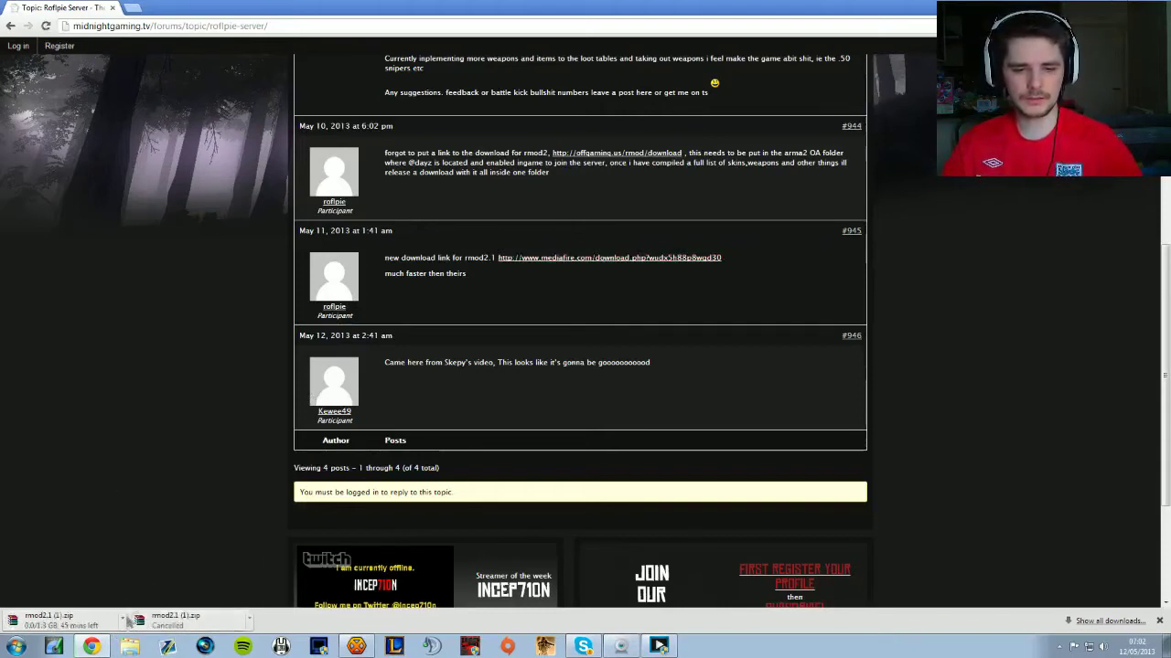
left_click(126, 621)
left_click(150, 595)
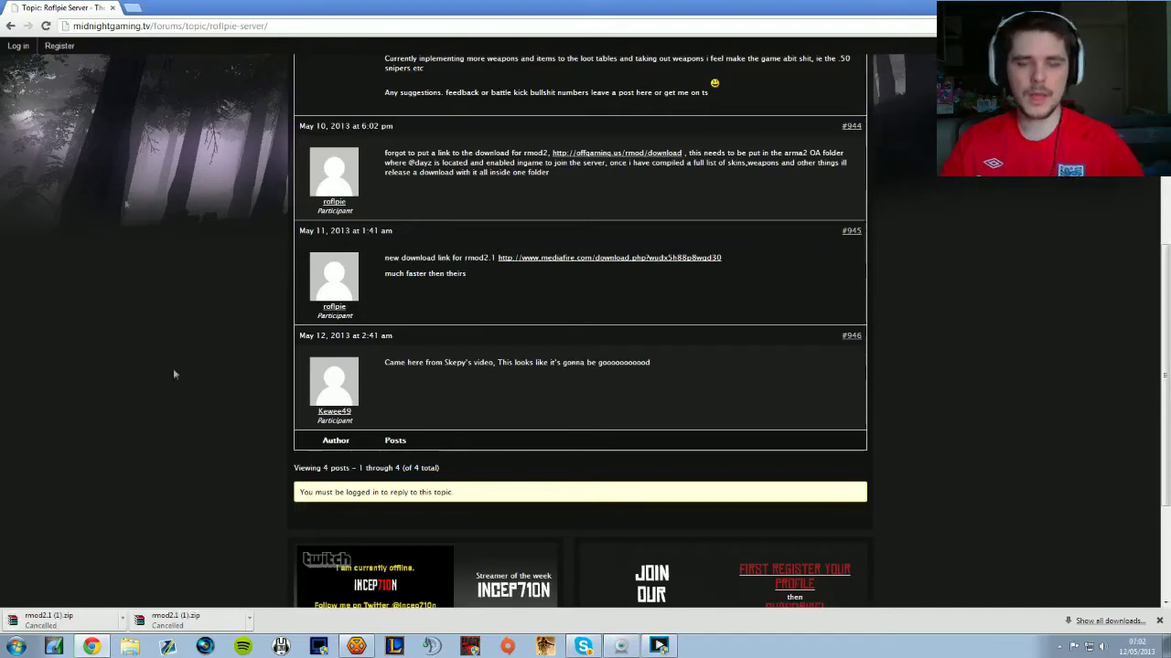
- Locate the completed rmod2.1.zip through the browser's download history, open it in WinRAR and close its Explorer folder
left_click(1157, 25)
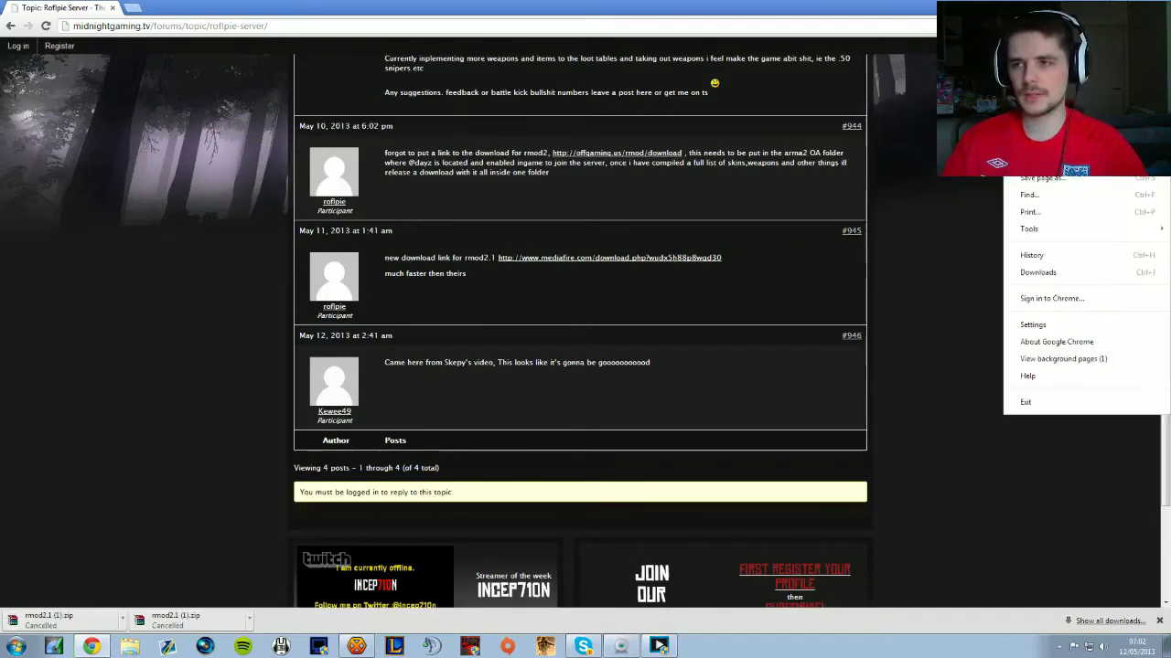
left_click(1069, 272)
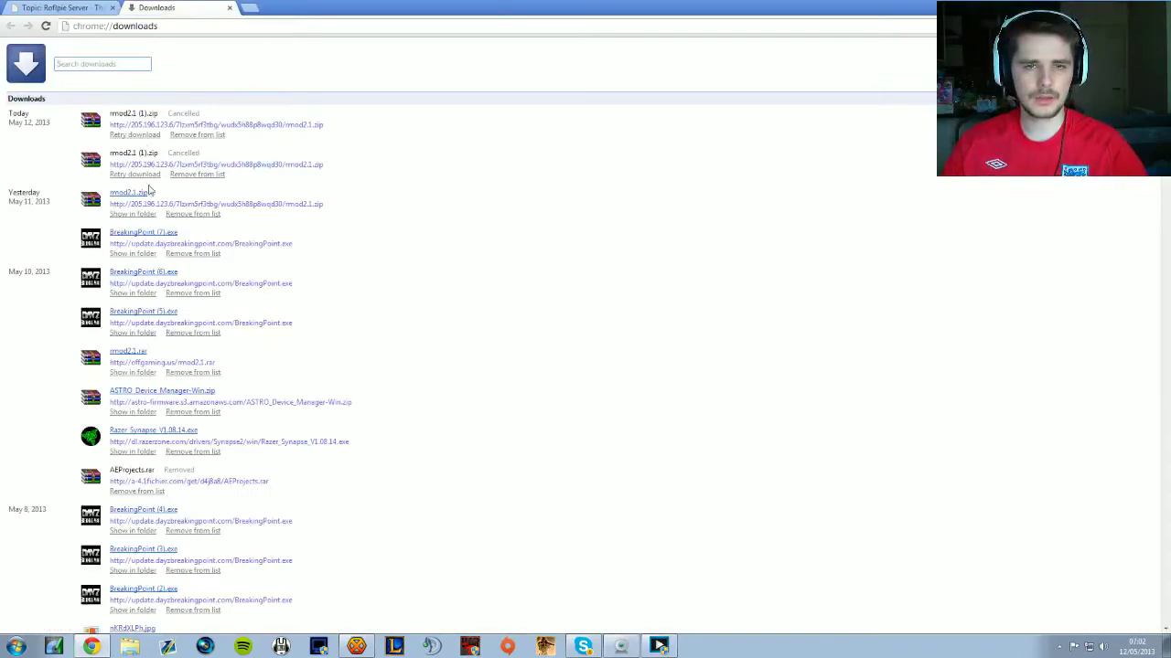
left_click(131, 216)
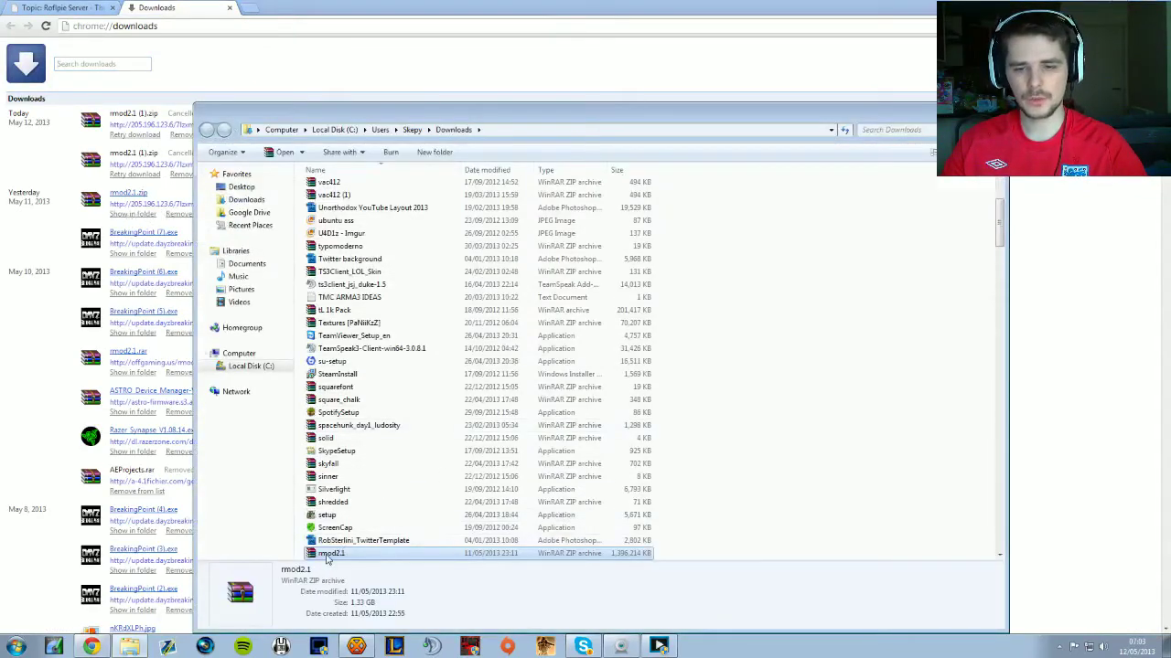
double_click(329, 554)
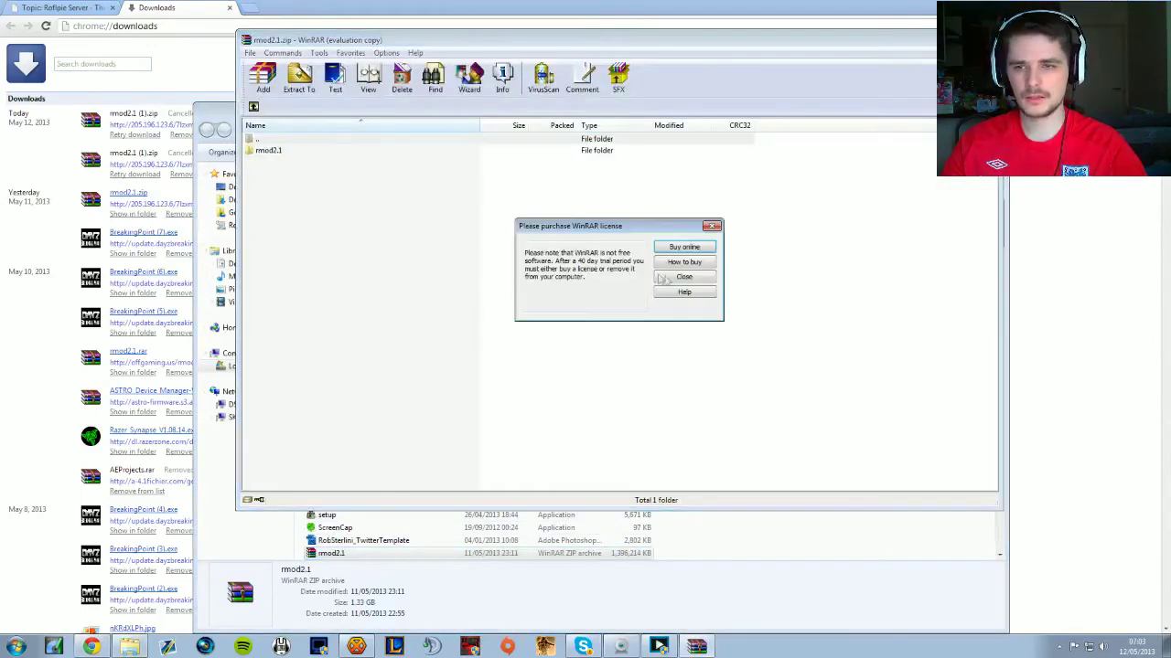
left_click(682, 277)
left_click(215, 115)
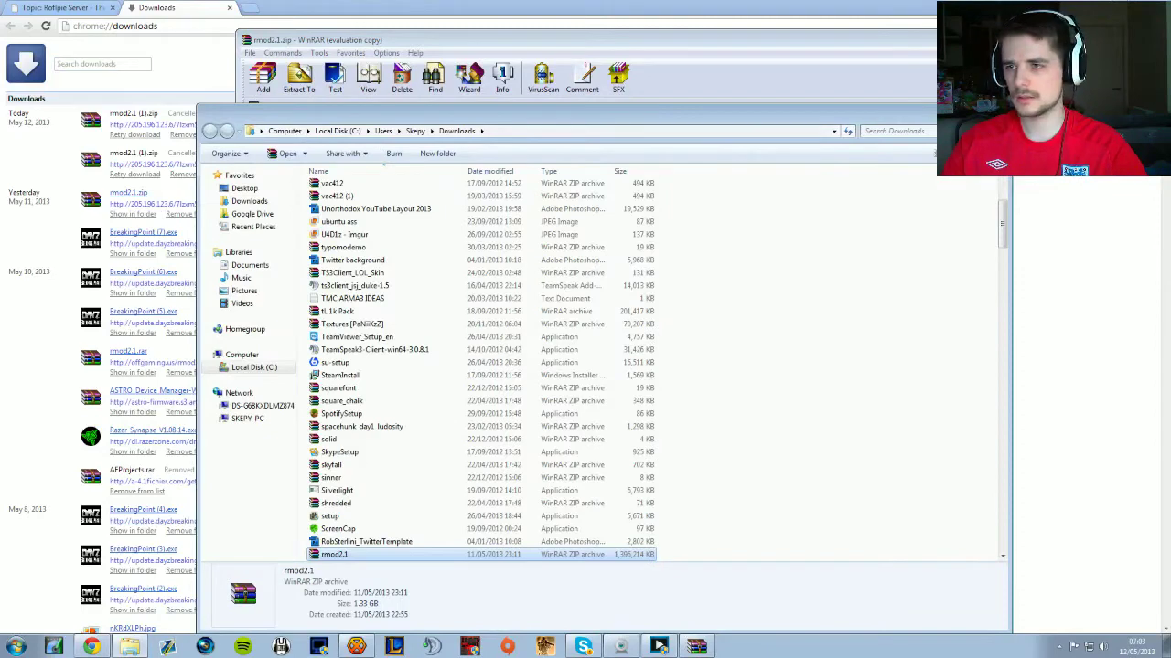
left_click(995, 115)
left_click(267, 152)
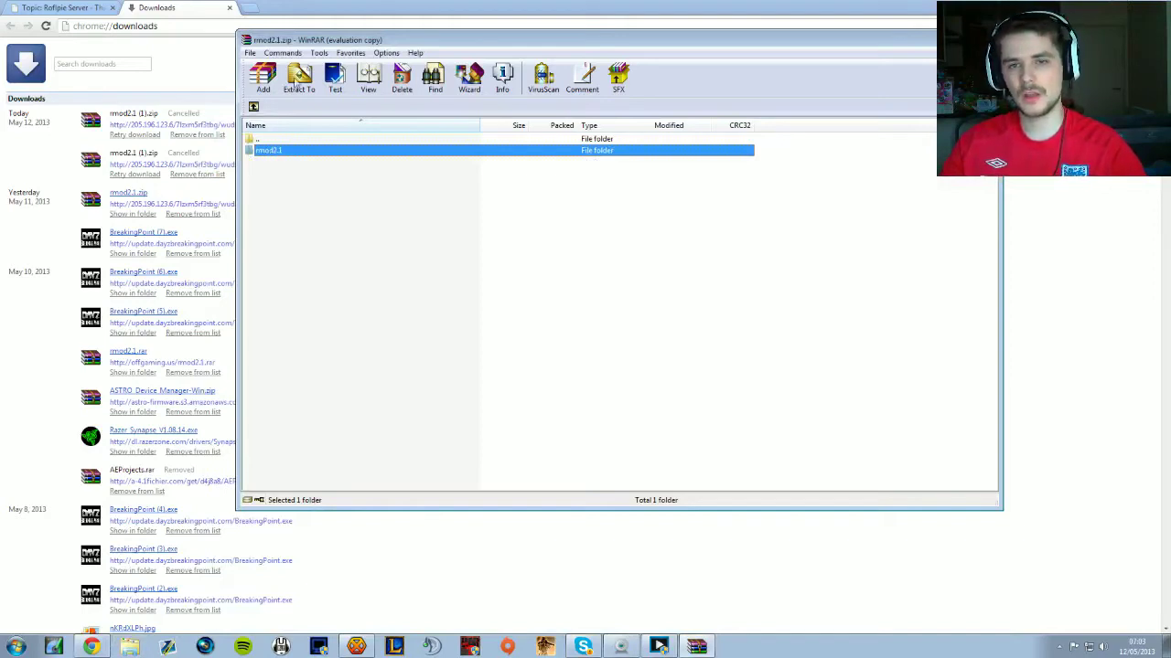
left_click(267, 164)
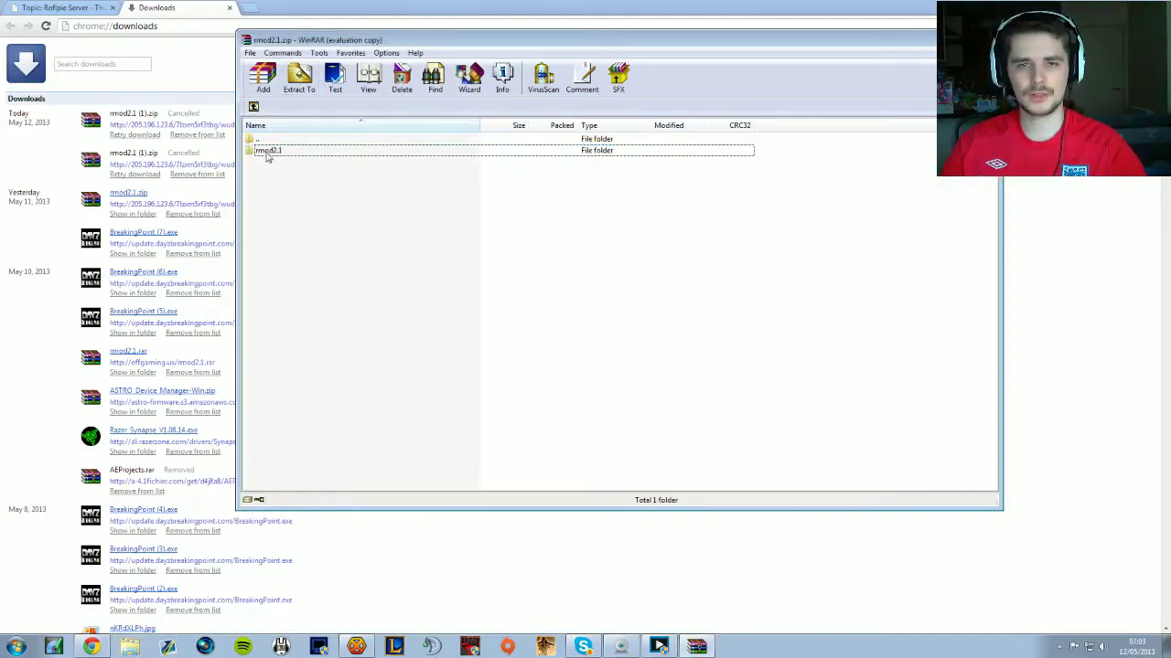
double_click(267, 153)
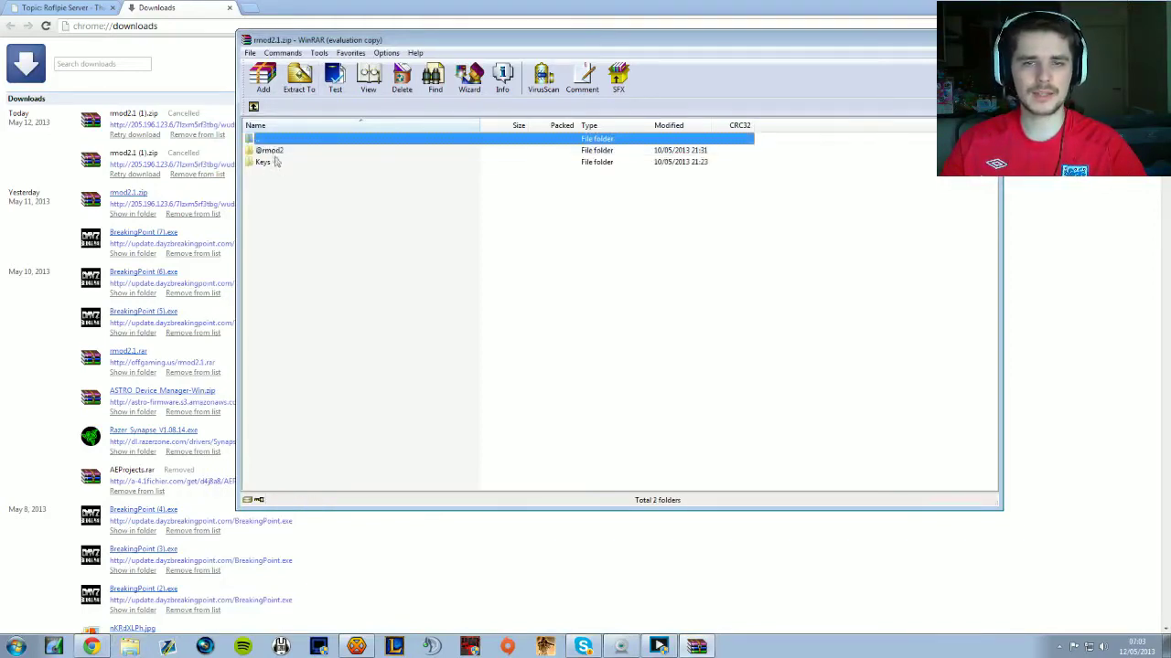
left_click(275, 165)
left_click(270, 153)
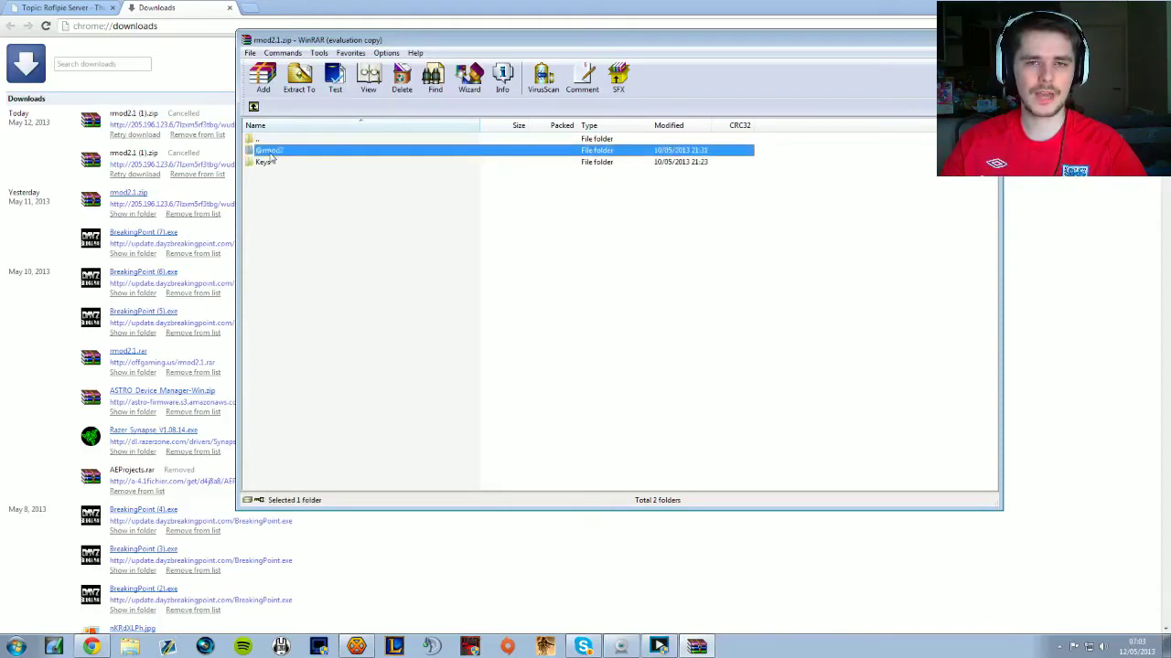
left_click(273, 163)
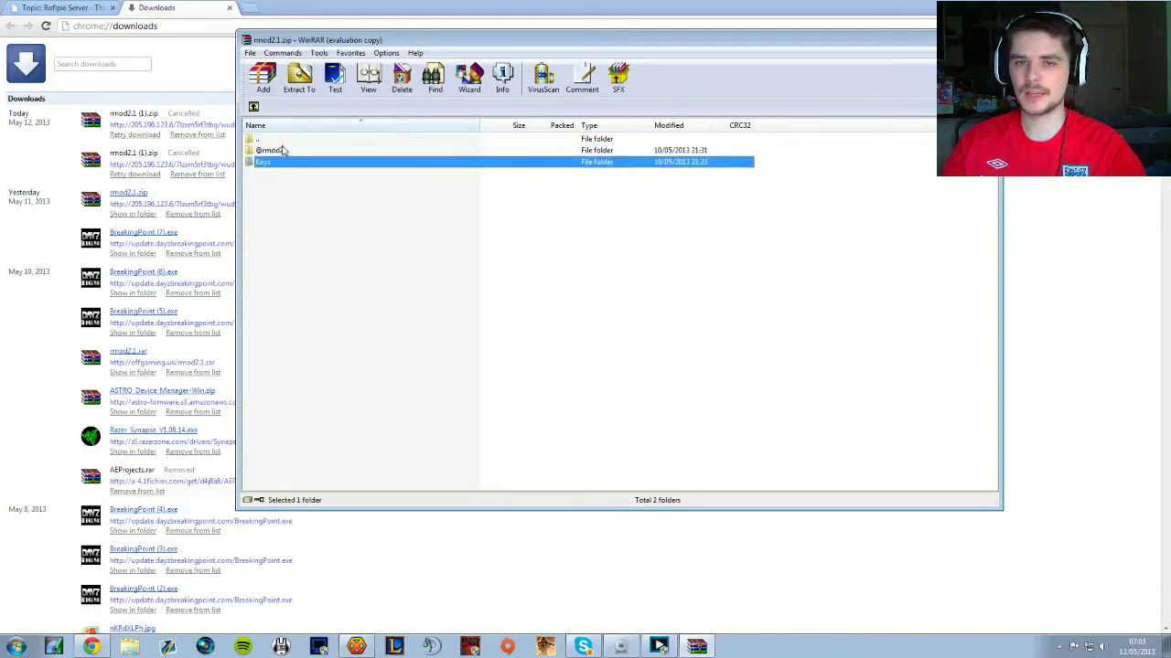
left_click(280, 151)
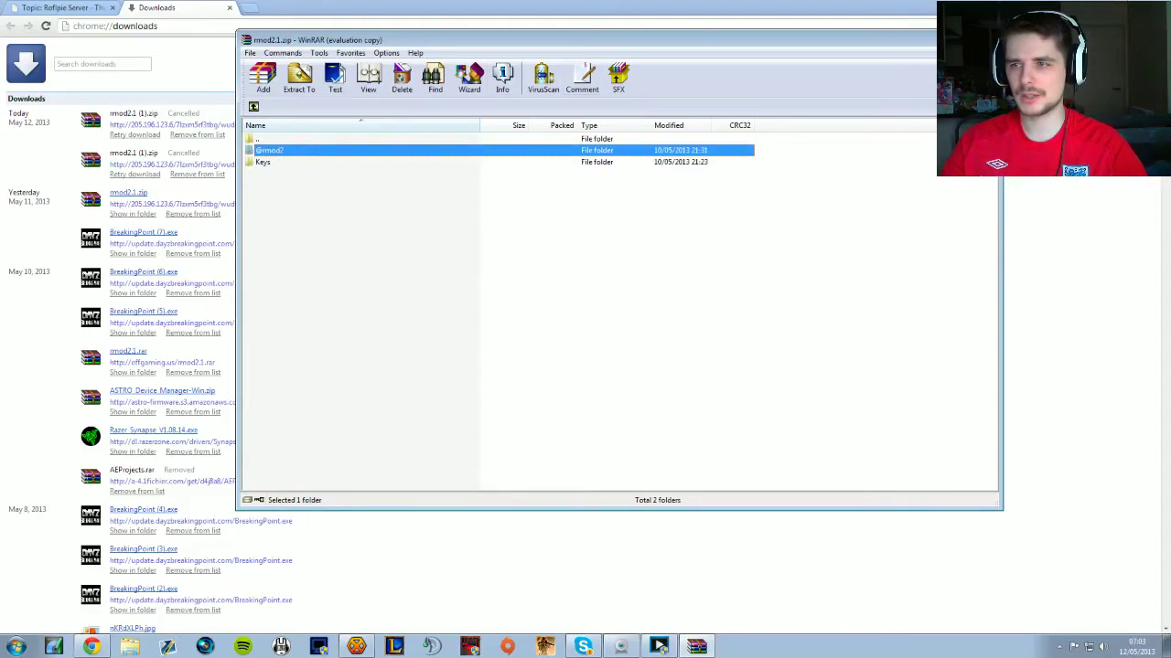
left_click_drag(311, 203, 305, 149)
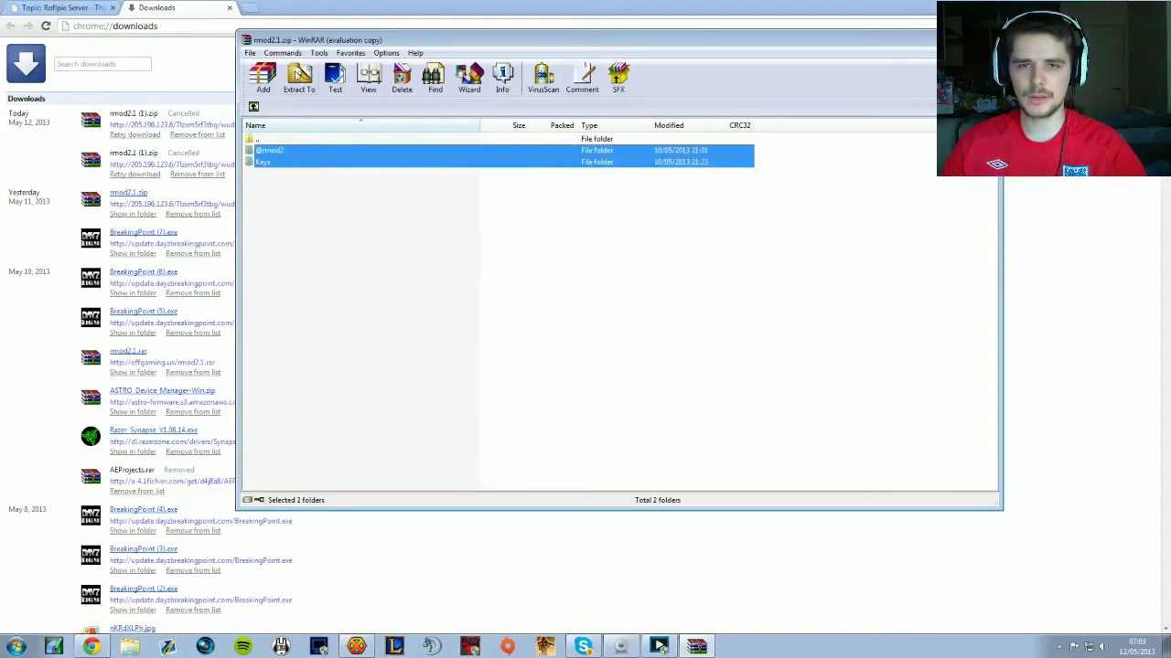
left_click(299, 81)
left_click(646, 202)
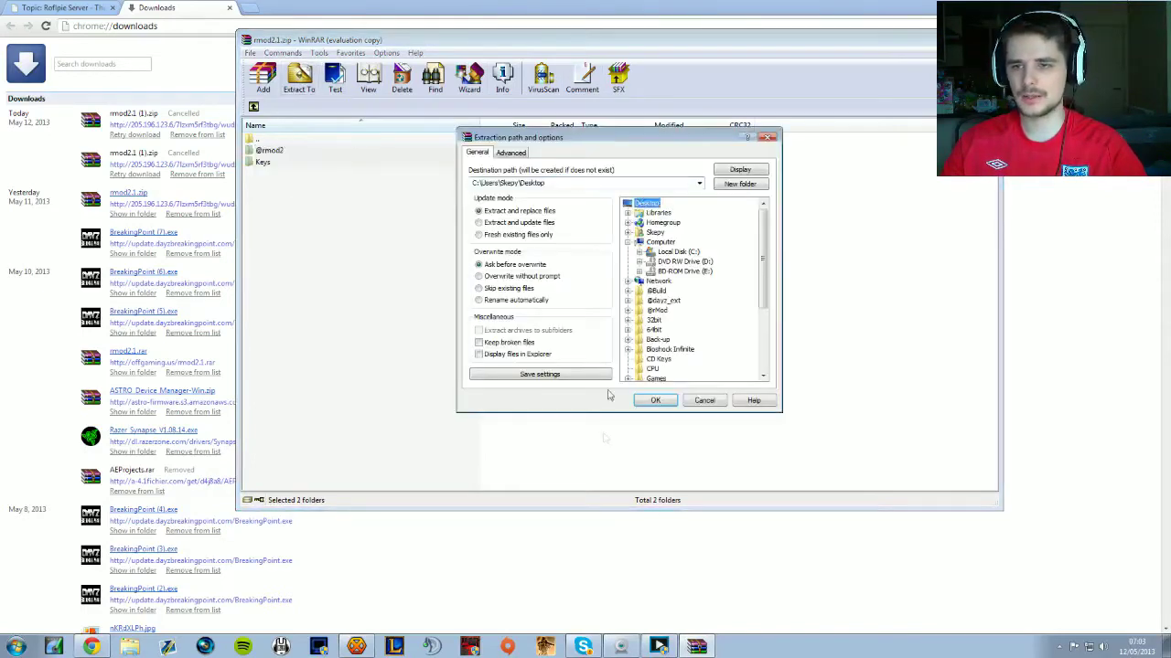
left_click(653, 401)
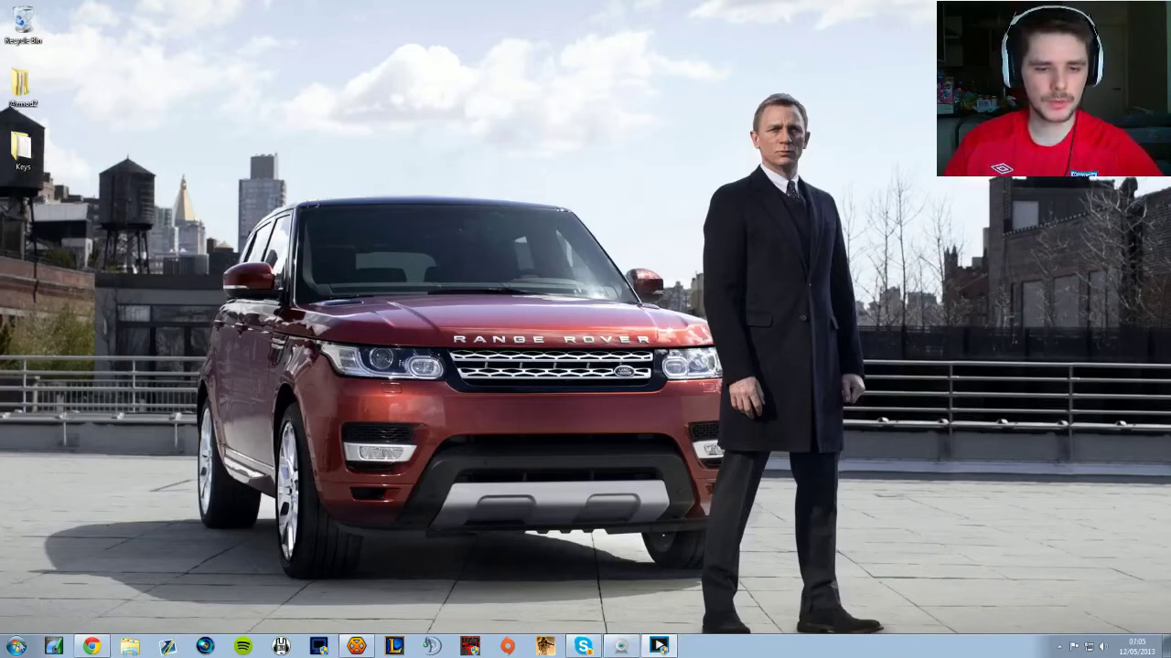
- Browse in Explorer to the Steam folder under Program Files (x86) on Local Disk (C:)
key("super")
left_click(176, 449)
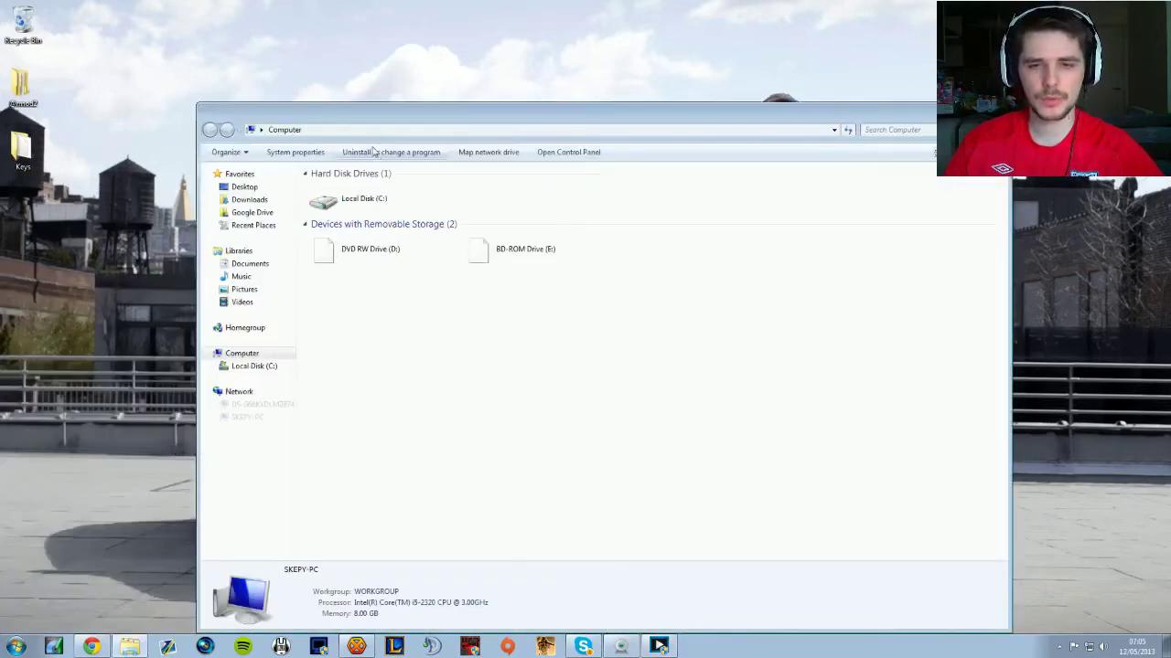
double_click(369, 203)
double_click(369, 272)
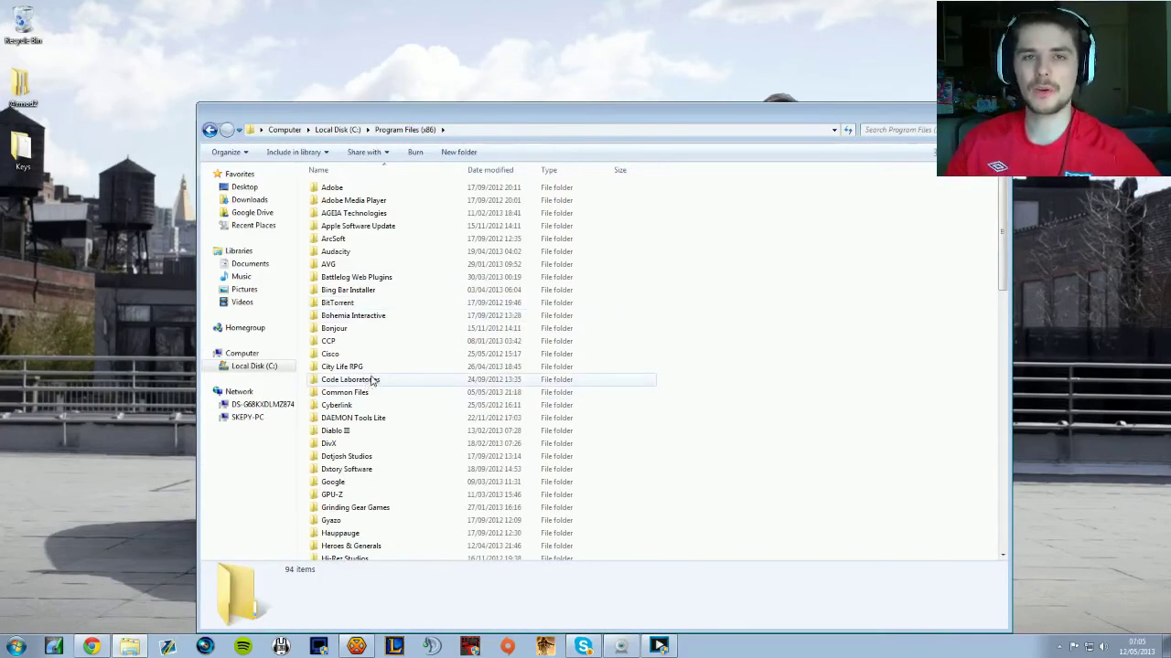
scroll(373, 380, "down", 13)
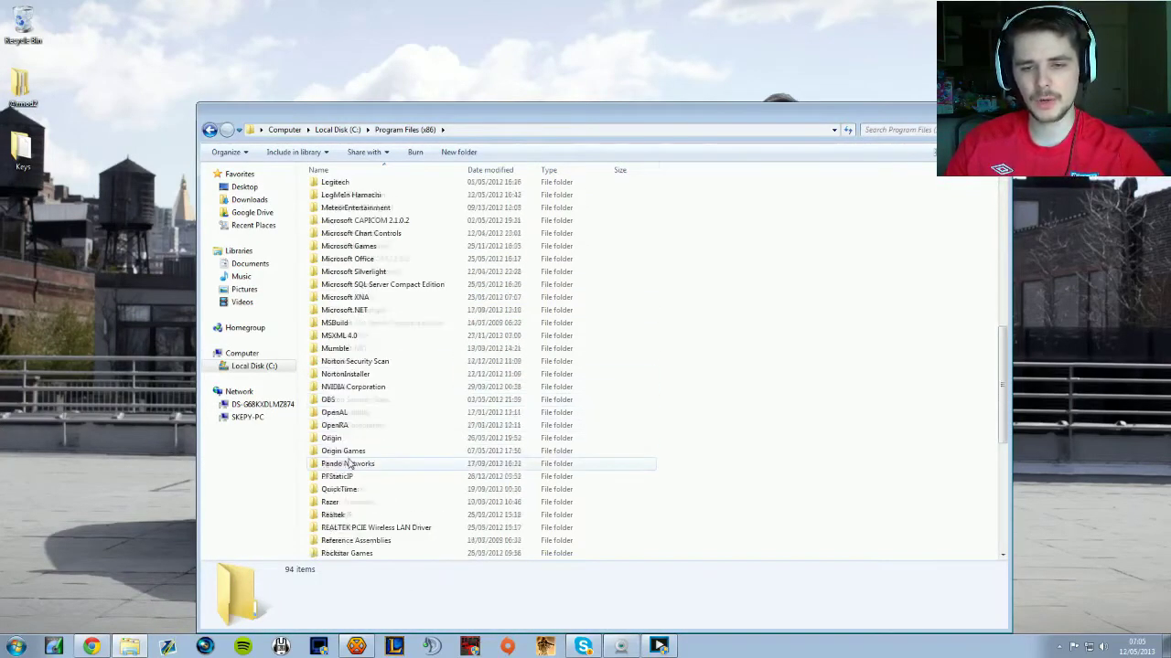
scroll(347, 464, "down", 1)
scroll(348, 463, "down", 3)
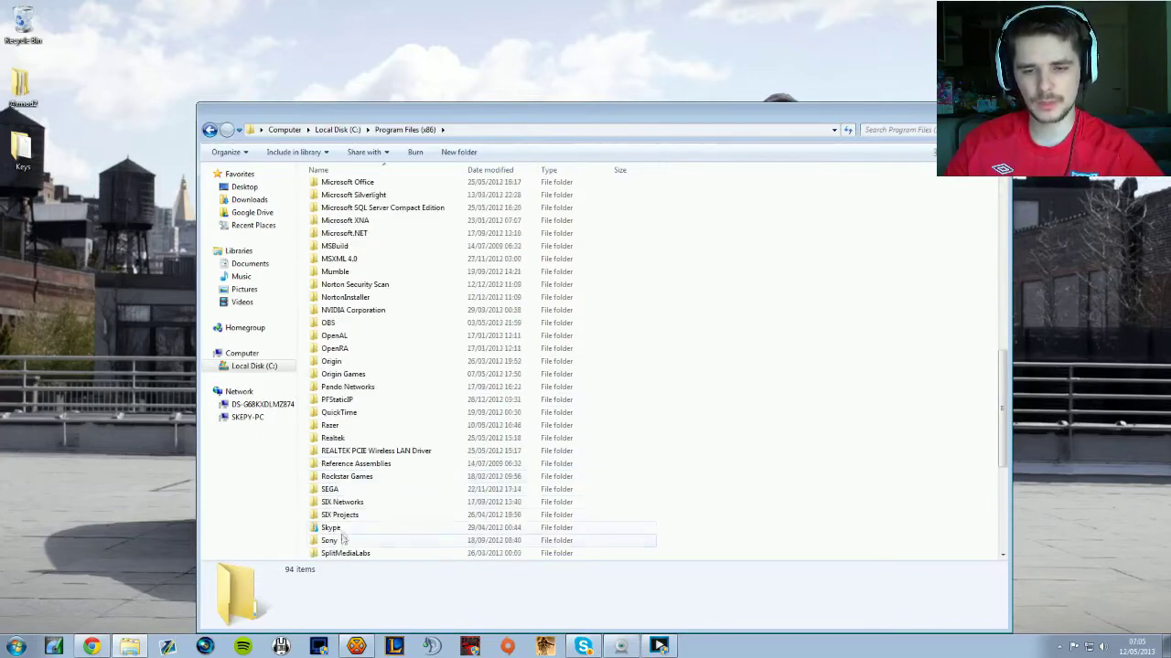
double_click(331, 502)
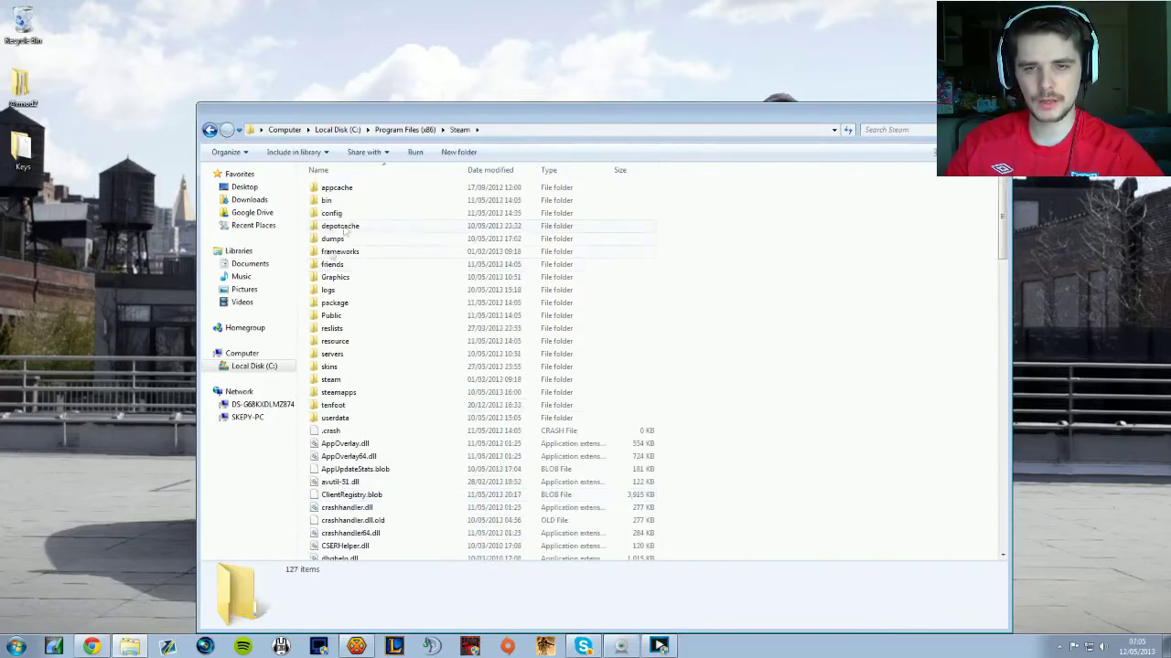
double_click(340, 395)
double_click(348, 203)
double_click(366, 238)
scroll(389, 266, "down", 5)
scroll(387, 267, "up", 2)
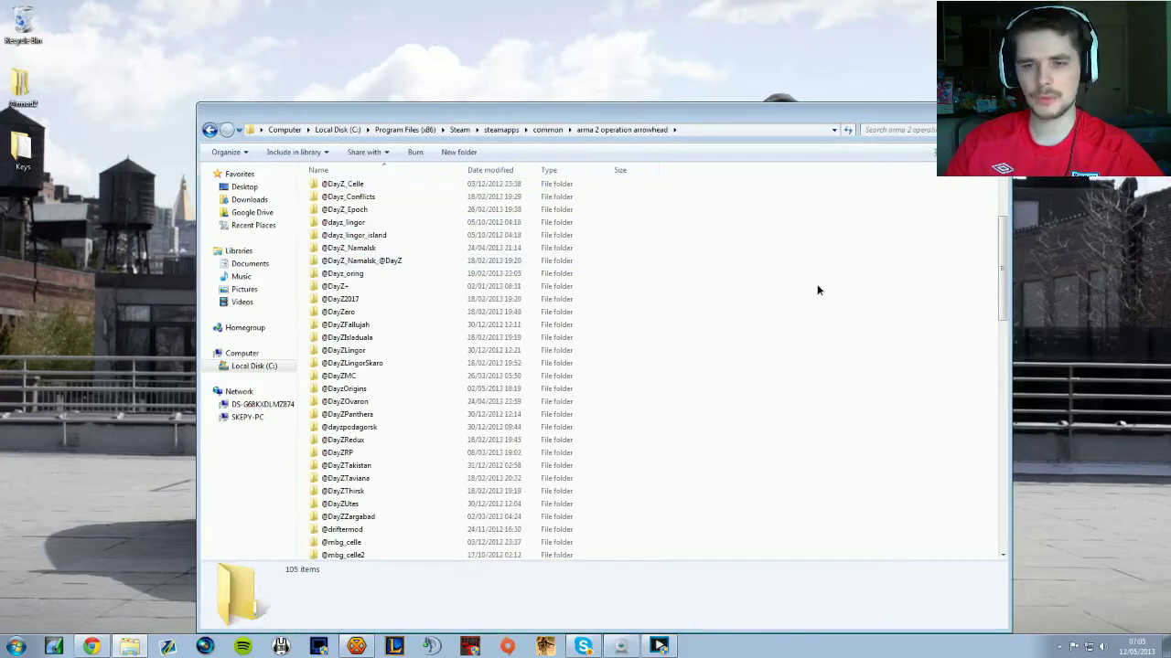
key("ctrl+v")
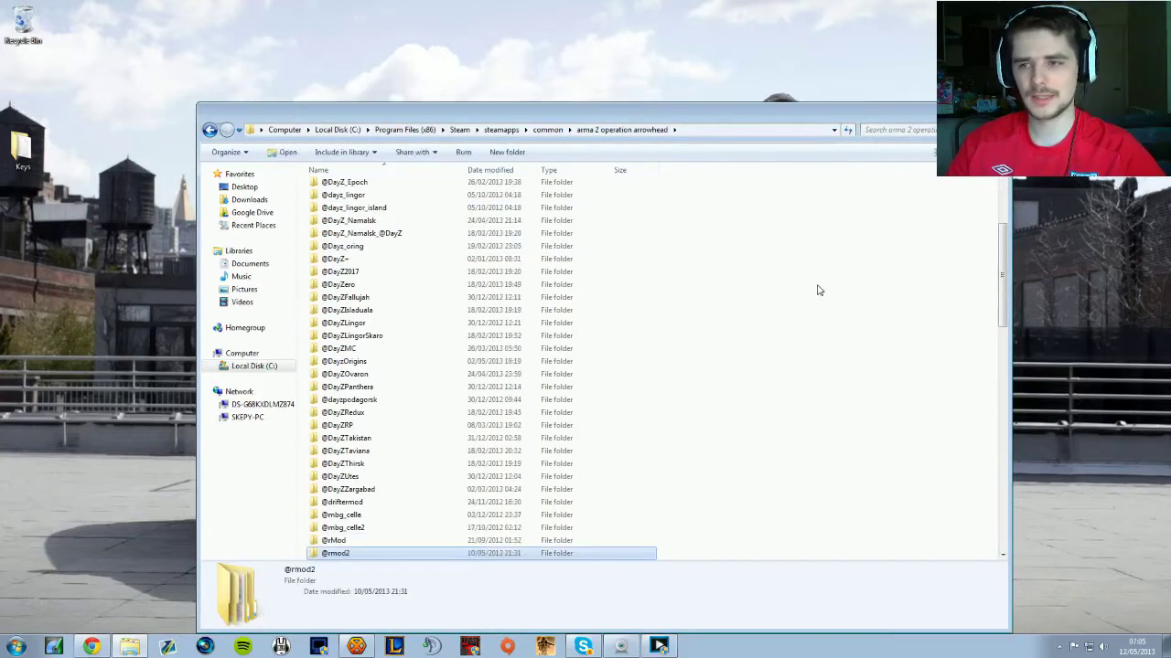
- Move rMod2.bikey from the desktop's Keys folder into the Keys folder of arma 2 operation arrowhead
double_click(25, 147)
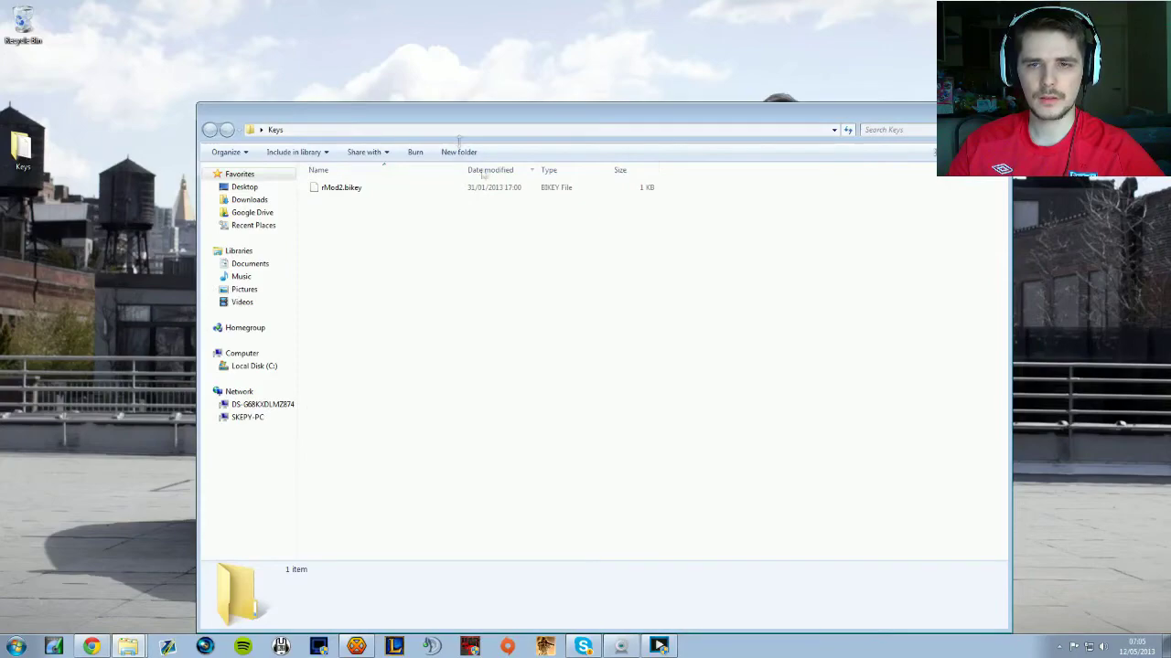
left_click_drag(394, 115, 743, 152)
left_click(259, 116)
scroll(382, 409, "down", 10)
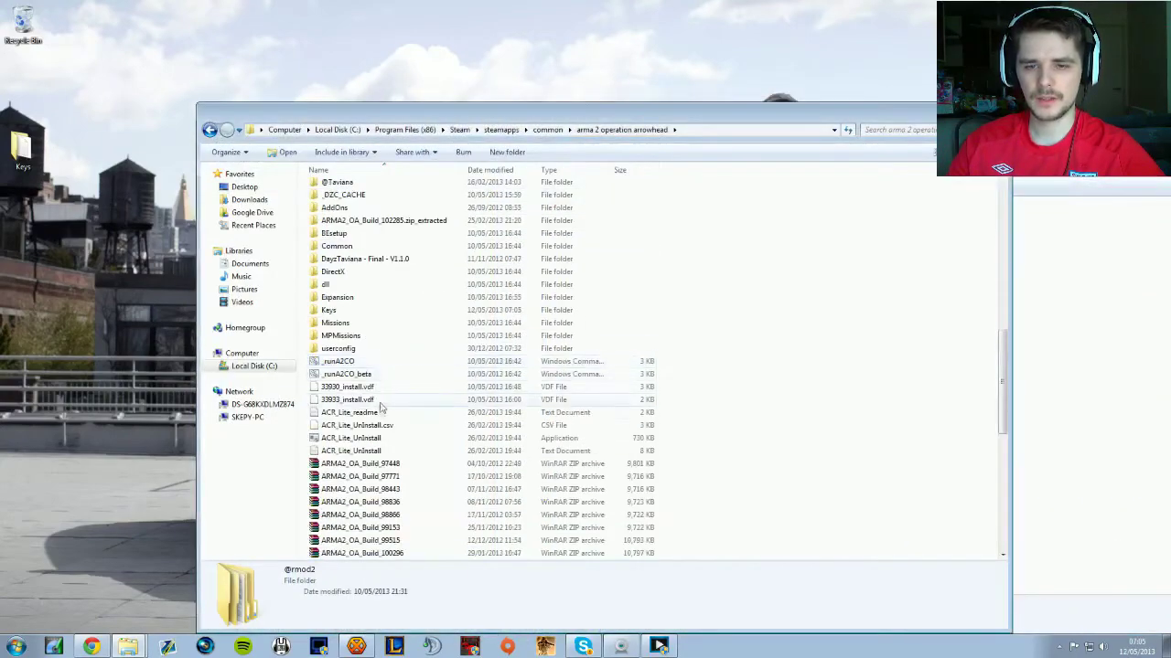
left_click(334, 313)
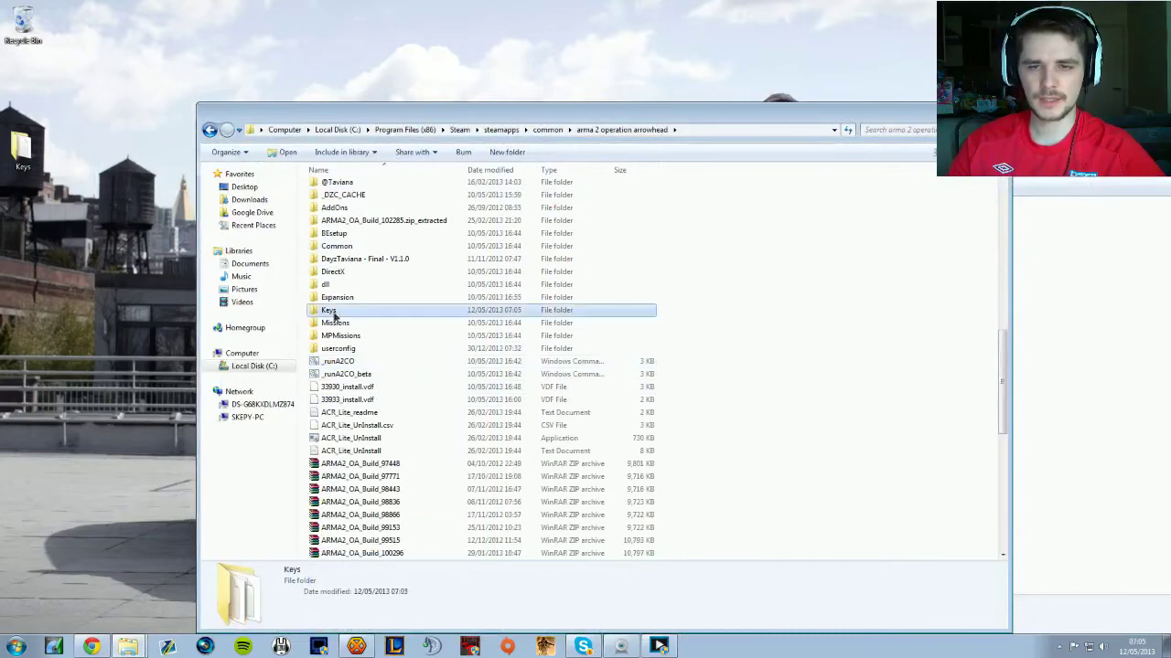
double_click(335, 313)
left_click_drag(397, 112, 281, 280)
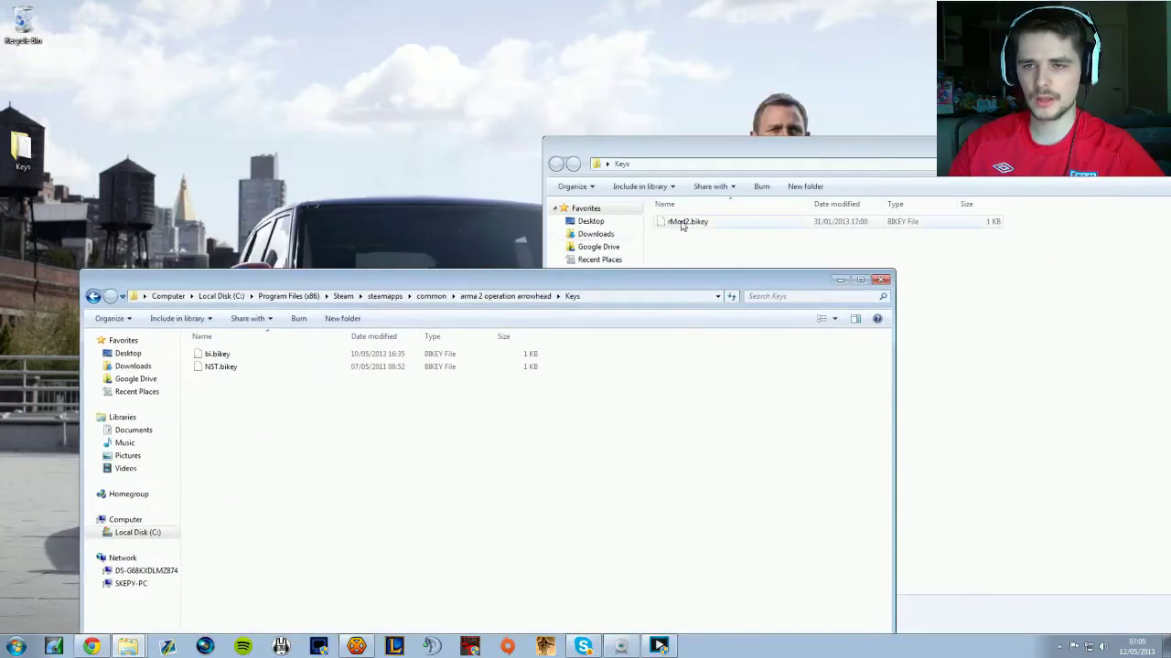
left_click_drag(681, 226, 243, 451)
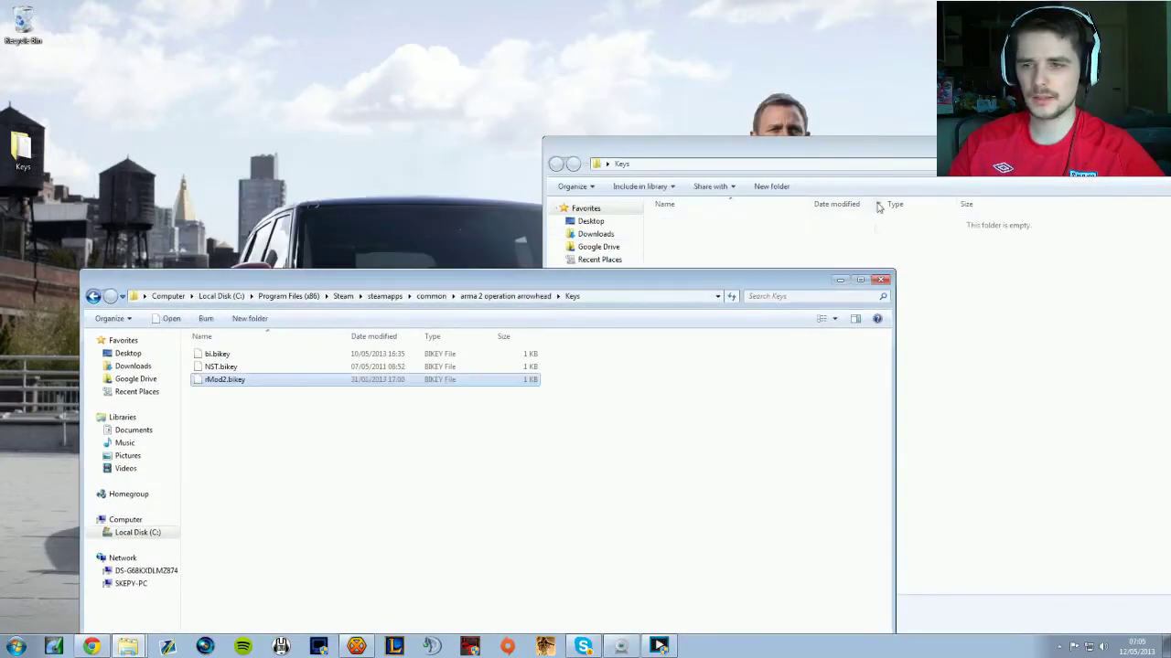
left_click_drag(903, 140, 377, 139)
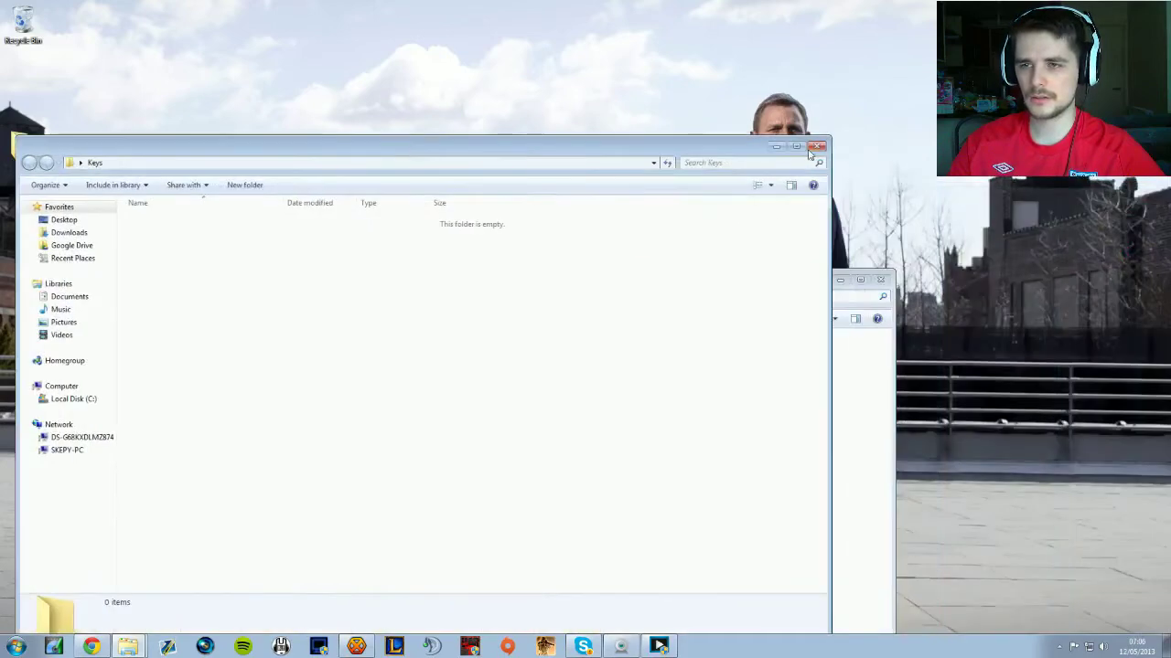
- Close the emptied Keys folder's window and send that folder from the desktop to the Recycle Bin
left_click(817, 146)
left_click(22, 147)
key("Delete")
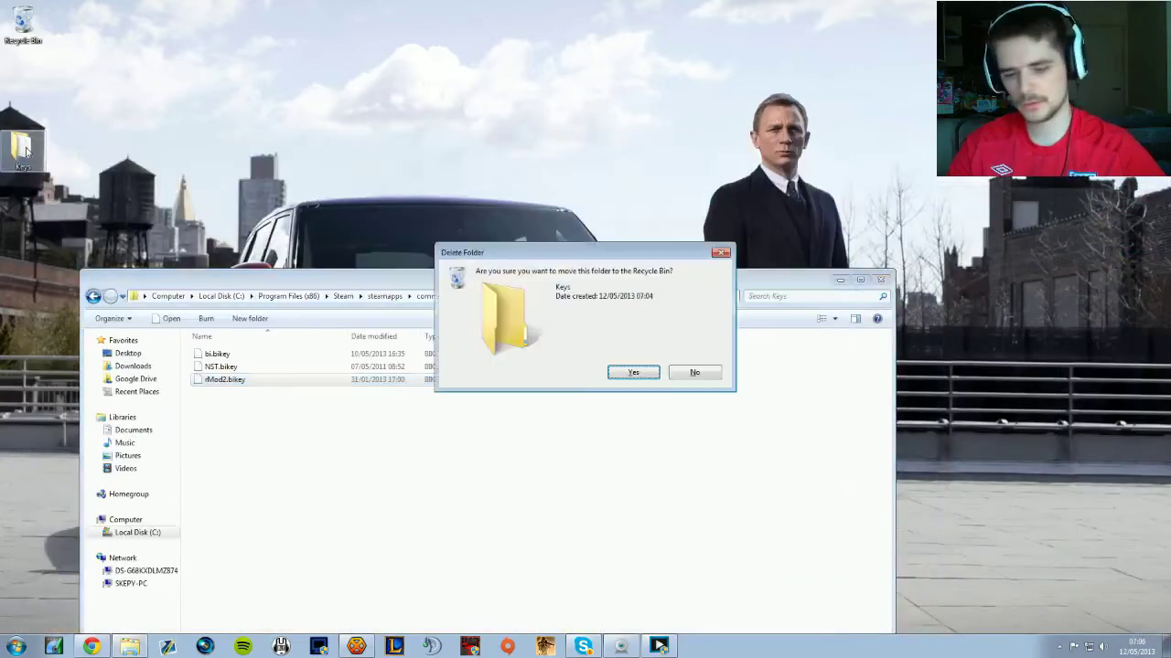
key("Return")
- Return to the arma 2 operation arrowhead folder and close its Explorer window
left_click_drag(265, 282, 282, 51)
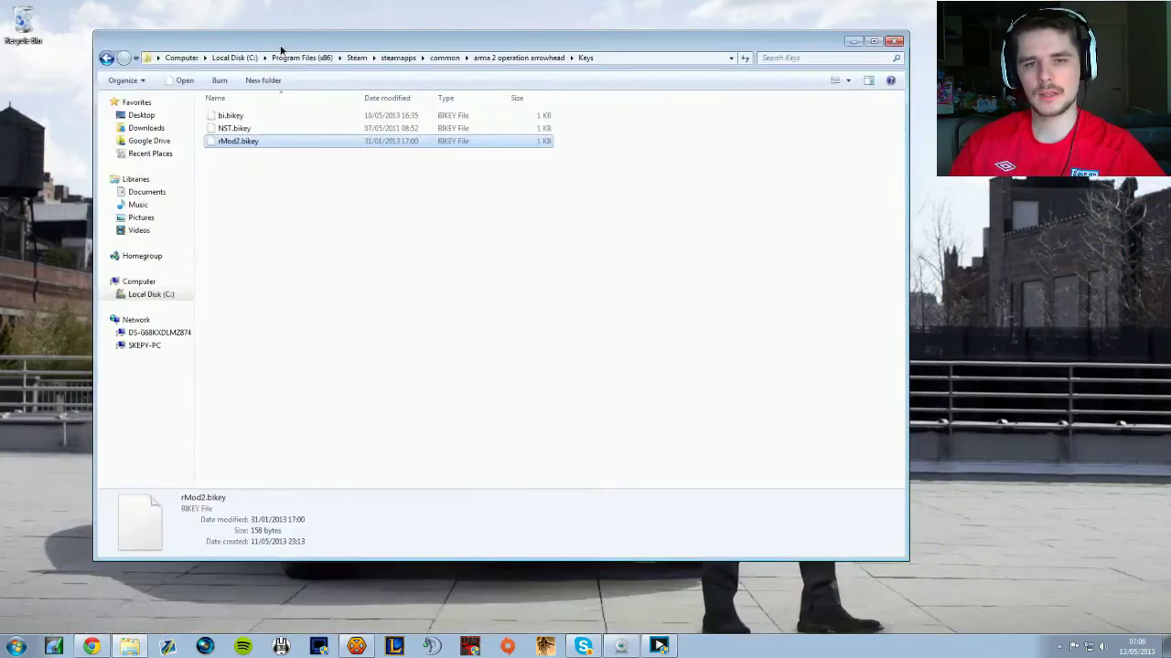
left_click(106, 57)
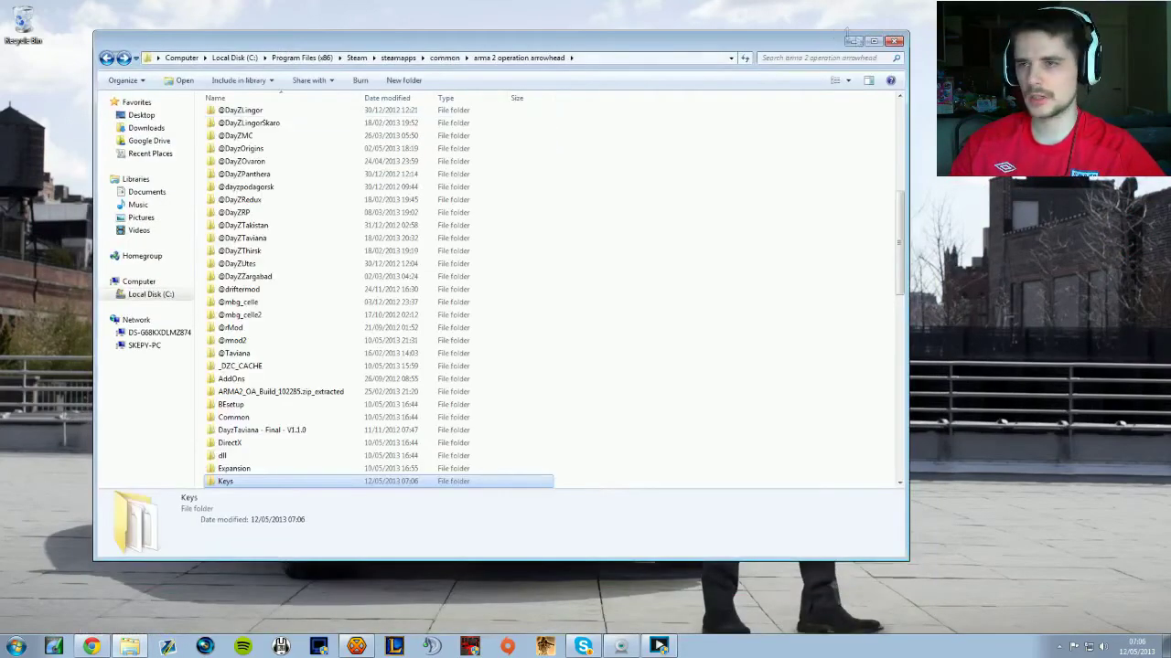
left_click(894, 41)
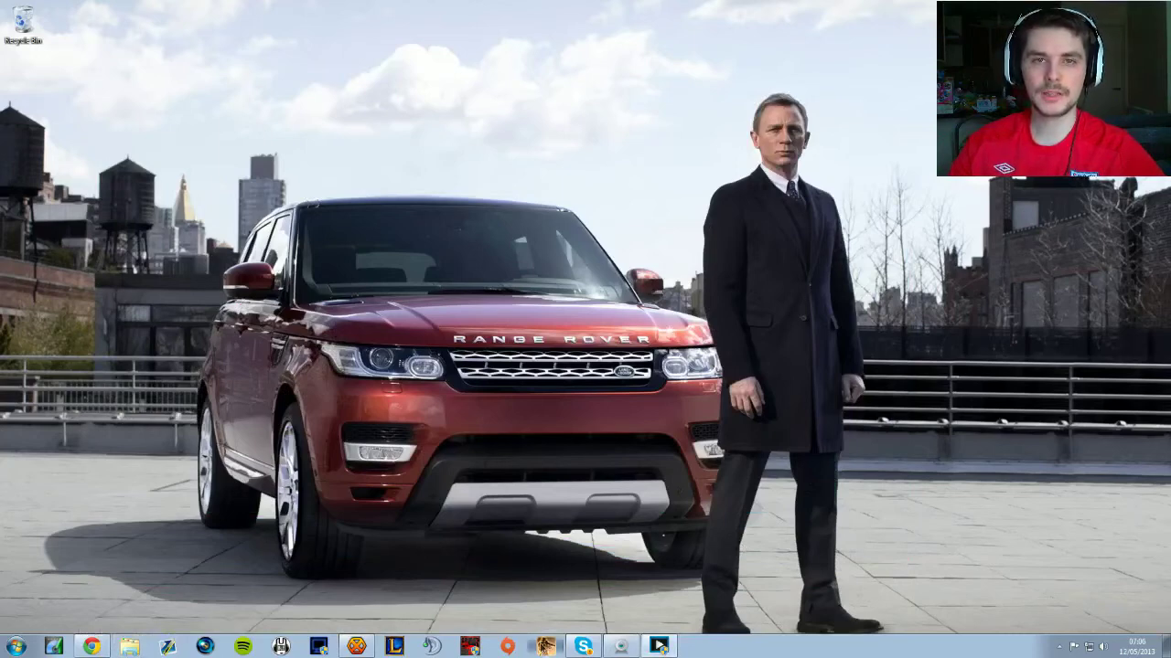
- Switch to Arma 2 Operation Arrowhead, open the multiplayer list of Internet games and review the filter for host roflpie
left_click(659, 645)
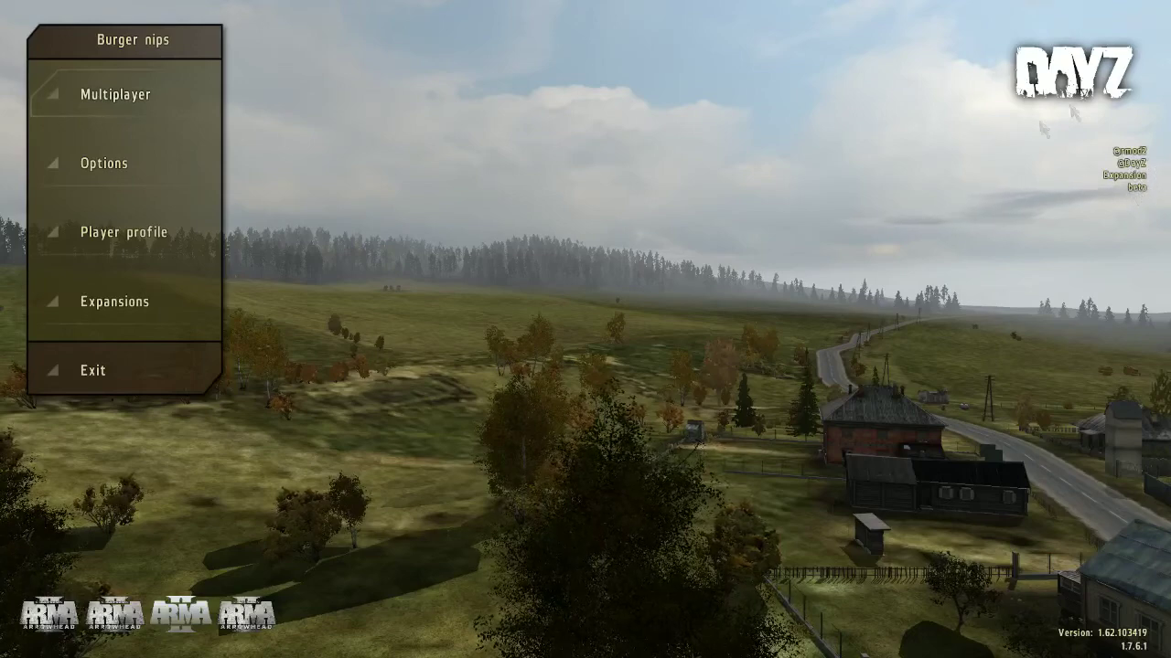
left_click(76, 111)
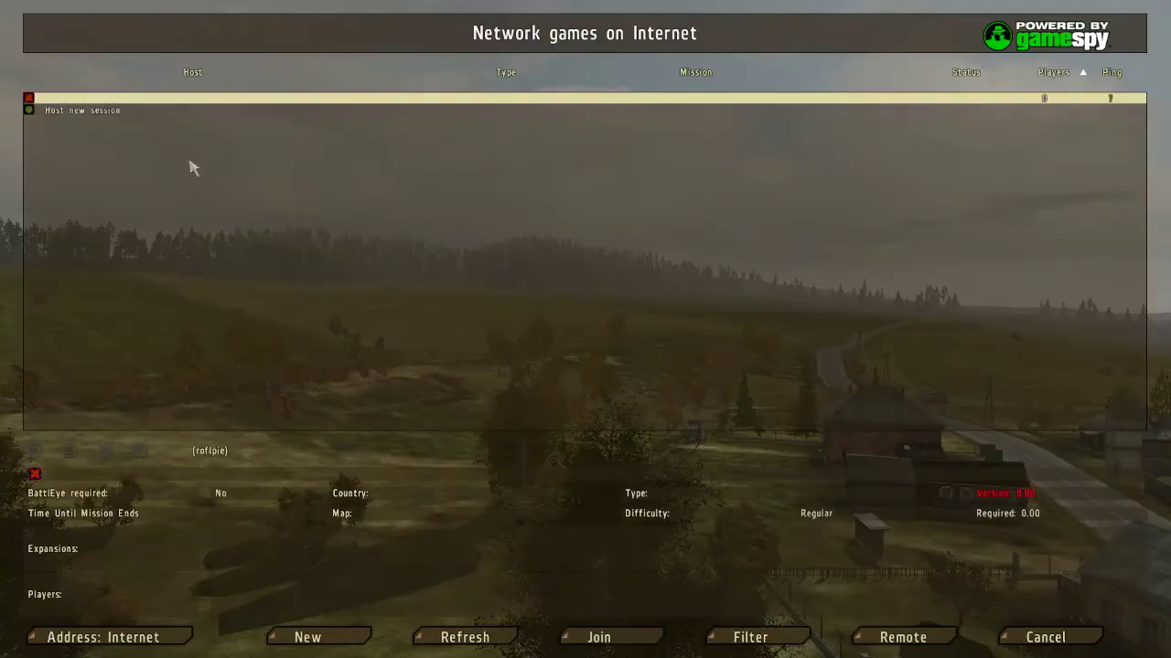
left_click(749, 635)
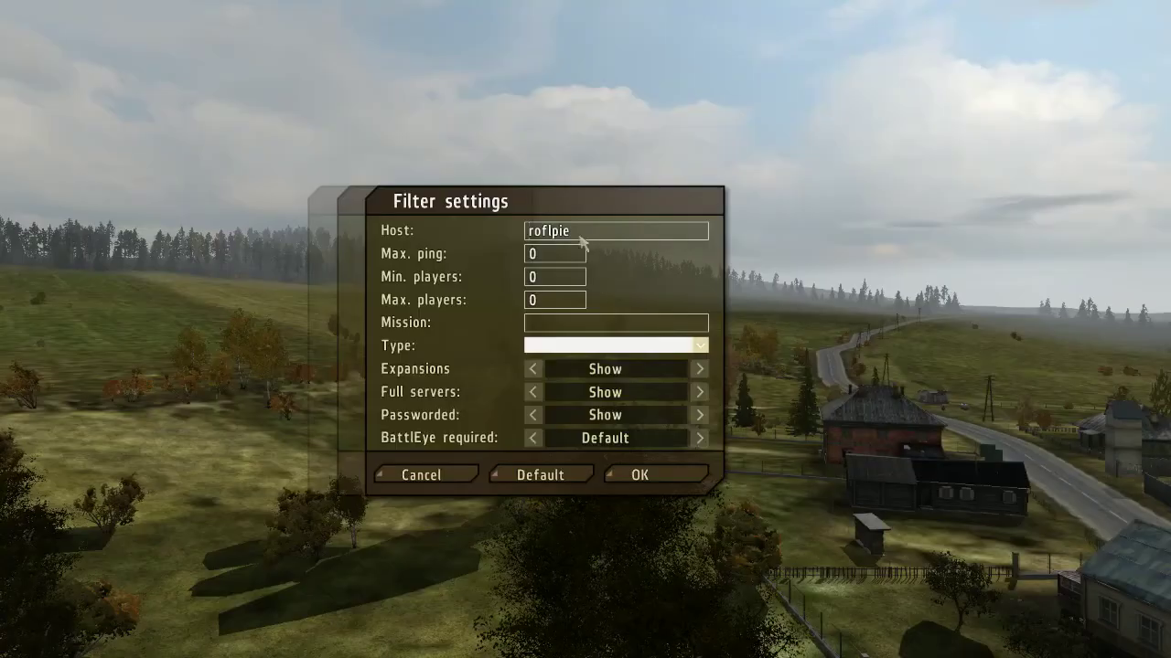
left_click(459, 476)
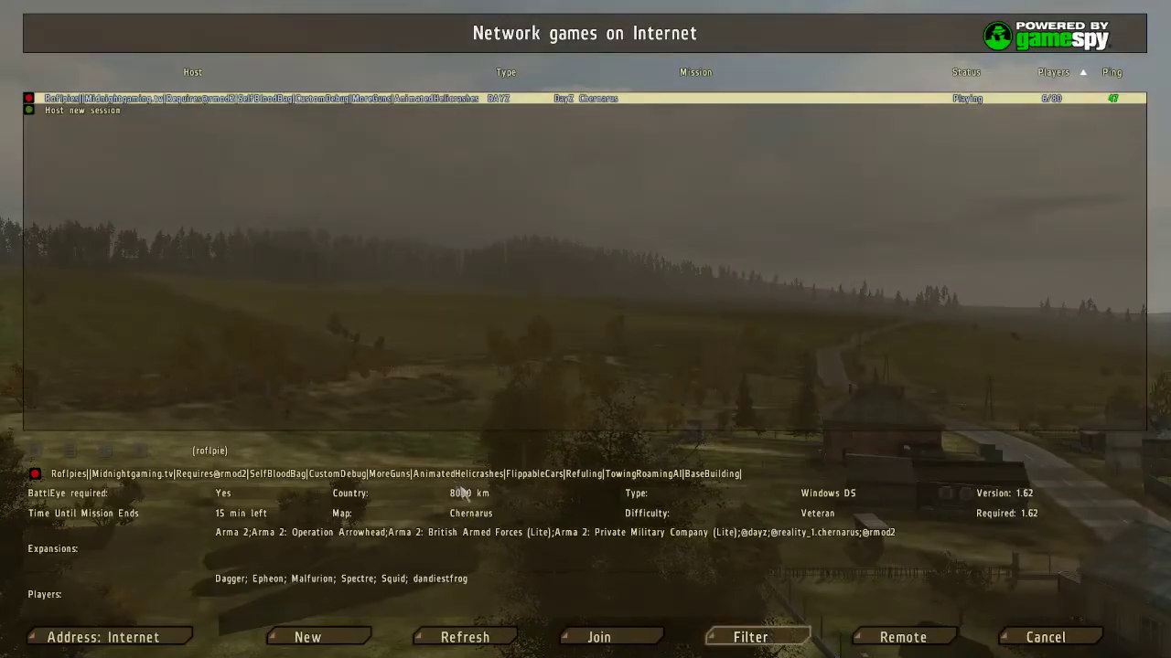
- View the remote host's address and port settings, and join the Roflpies DayZ Chernarus server from the list
left_click(891, 637)
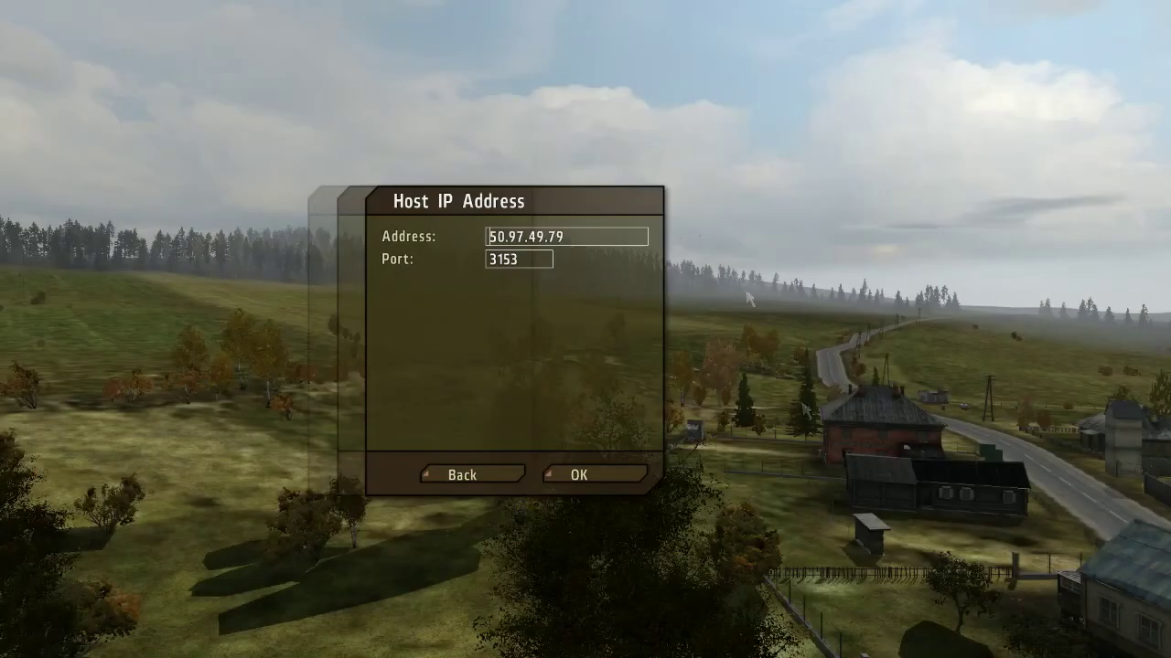
left_click(508, 474)
double_click(88, 98)
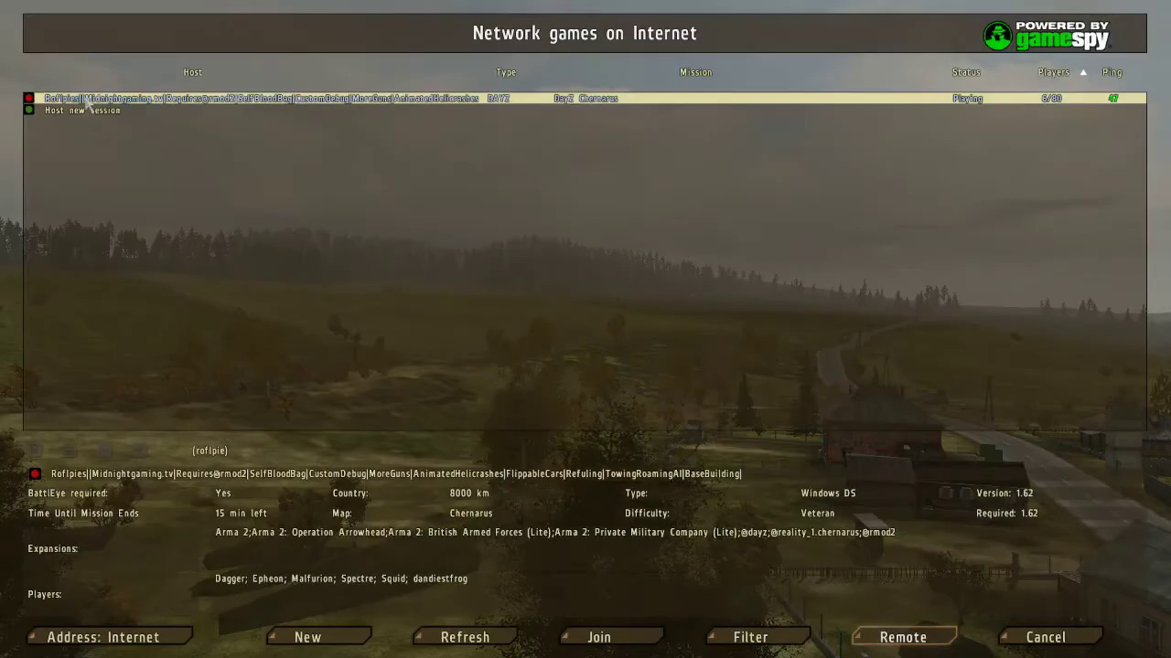